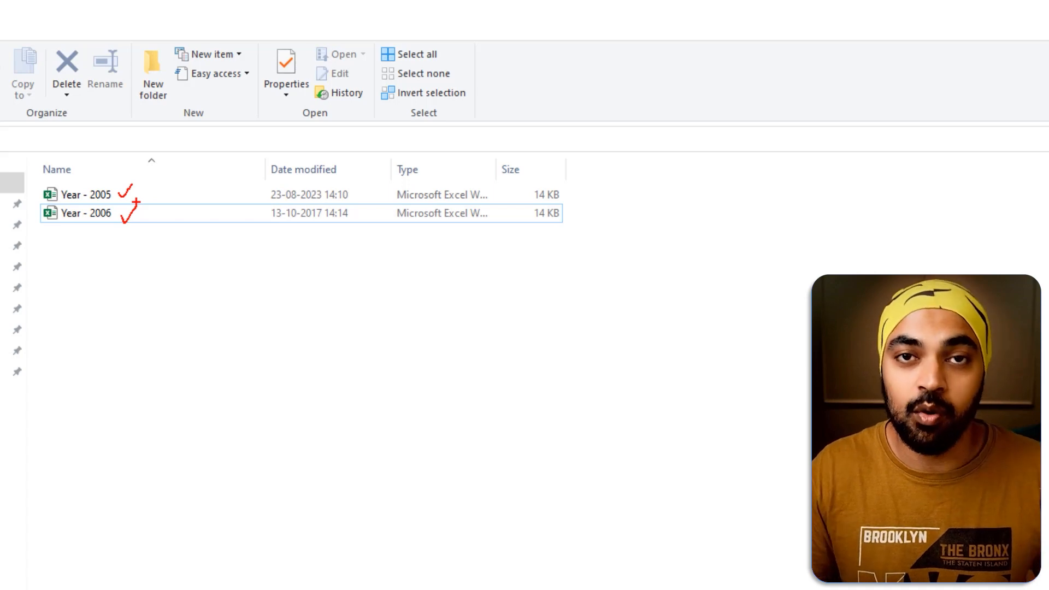
Examine the list of date values in the Date column's filter, from start to end, without applying a filter
{"action": "key", "text": "Escape"}
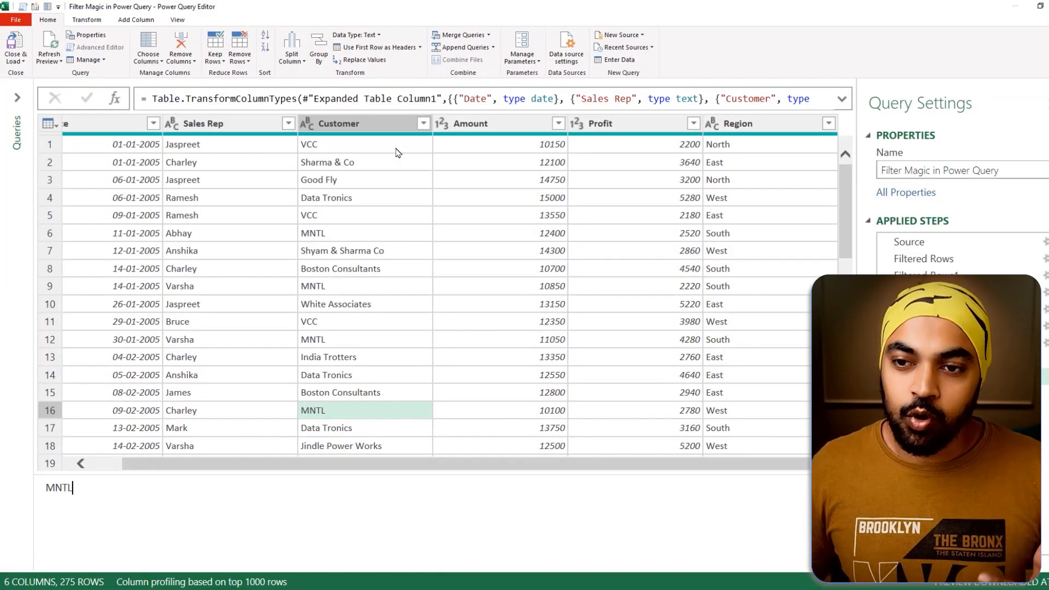
{"action": "left_click_drag", "start_coordinate": [219, 470], "coordinate": [175, 471]}
{"action": "left_click", "coordinate": [188, 123]}
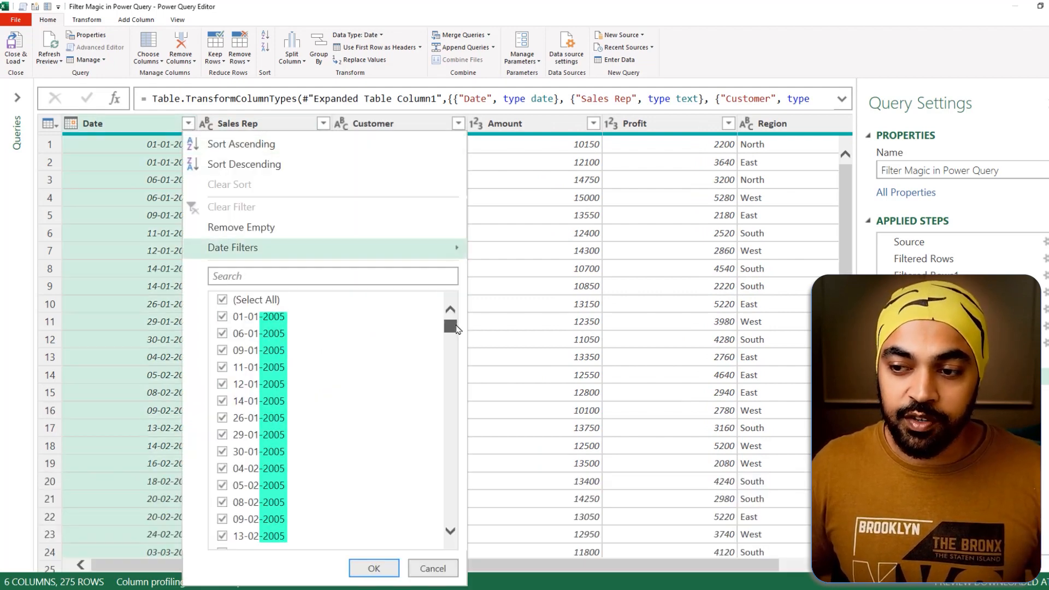
{"action": "left_click_drag", "start_coordinate": [450, 327], "coordinate": [450, 506]}
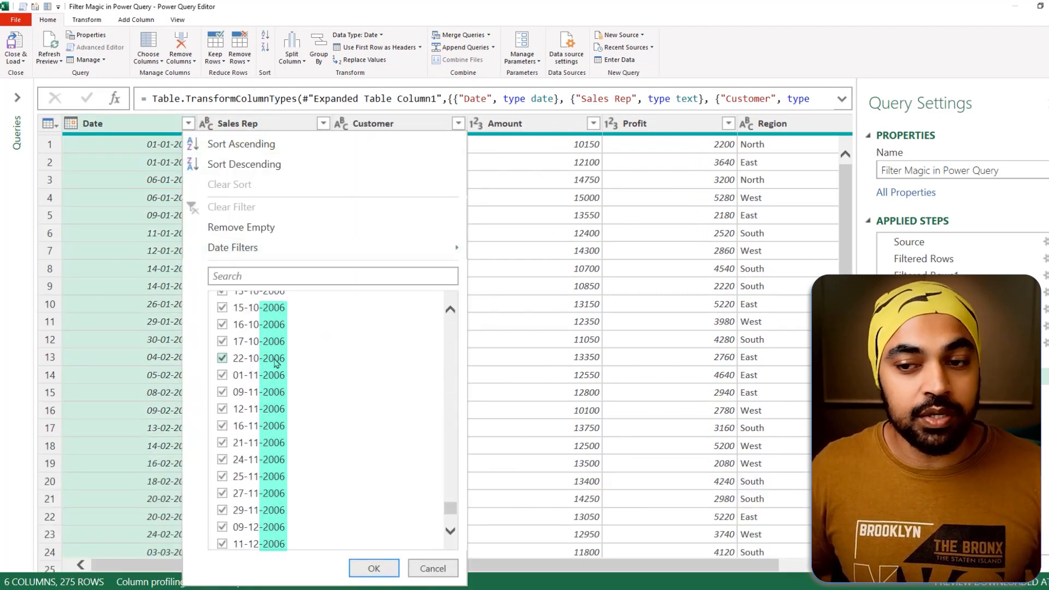
{"action": "left_click", "coordinate": [431, 571]}
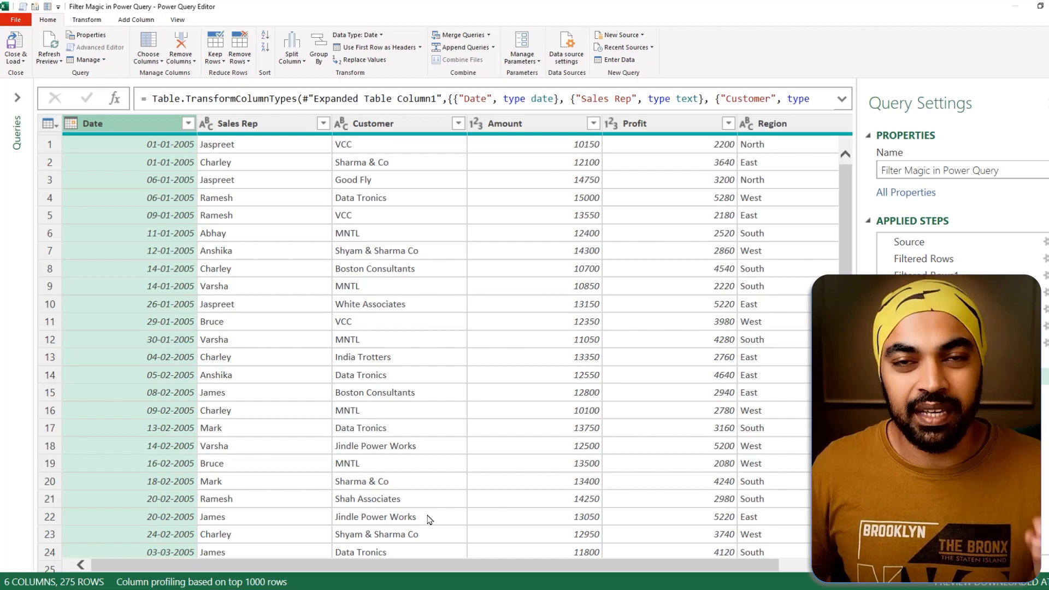
Filter the Region column to keep only the East rows
{"action": "left_click_drag", "start_coordinate": [372, 565], "coordinate": [590, 476]}
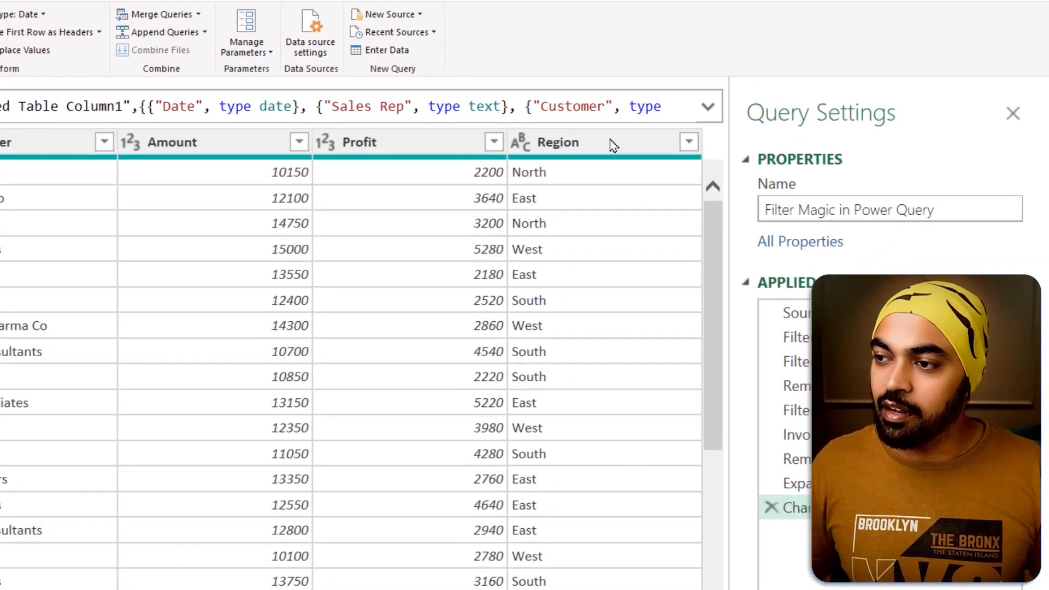
{"action": "left_click", "coordinate": [610, 145]}
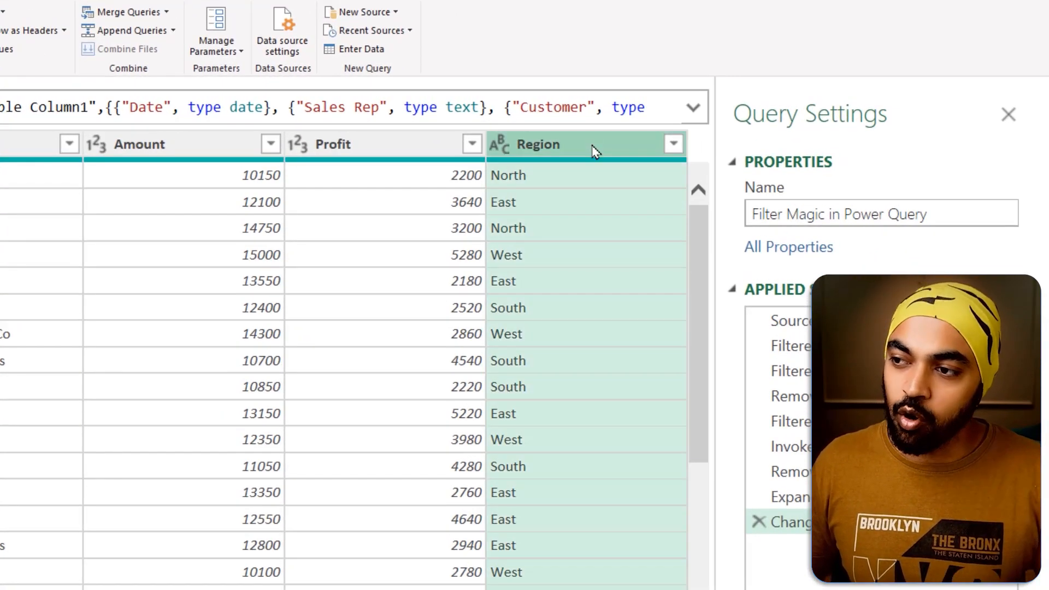
{"action": "left_click", "coordinate": [675, 150]}
{"action": "left_click", "coordinate": [339, 402]}
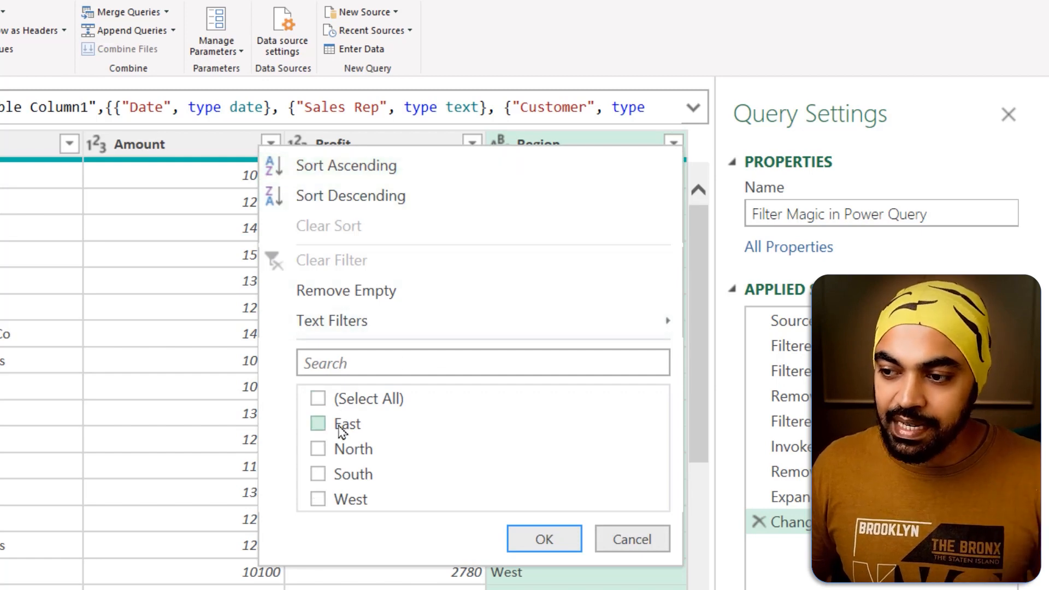
{"action": "left_click", "coordinate": [341, 430]}
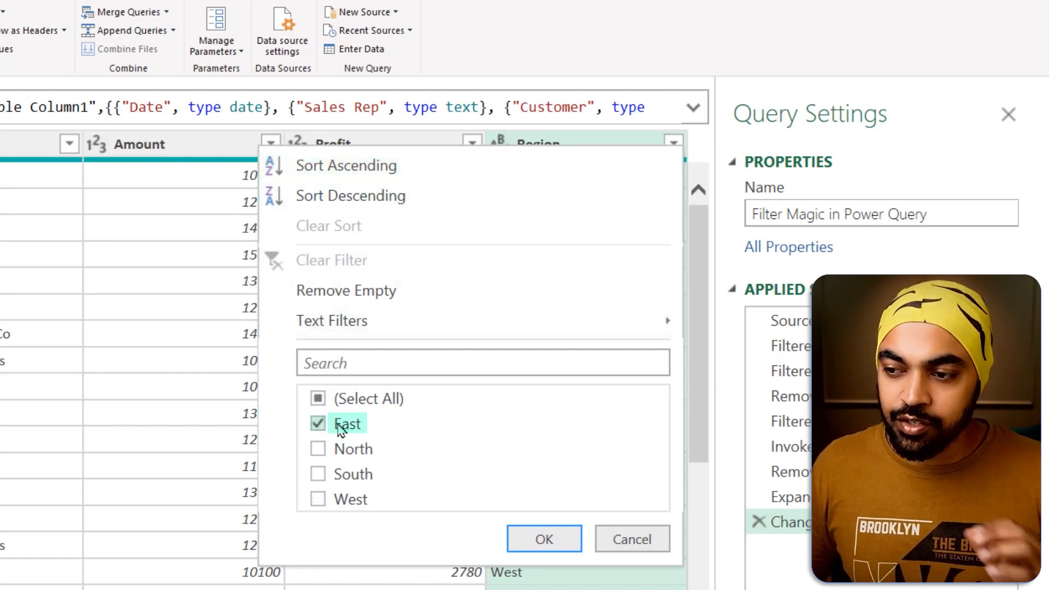
{"action": "left_click", "coordinate": [544, 540]}
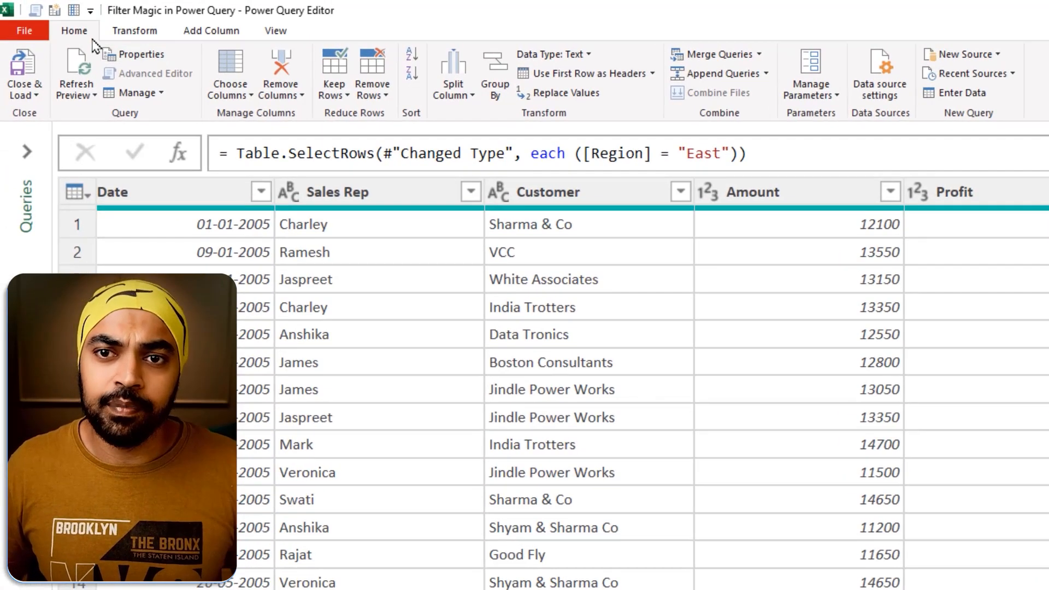
Add a new query parameter
{"action": "left_click", "coordinate": [802, 98]}
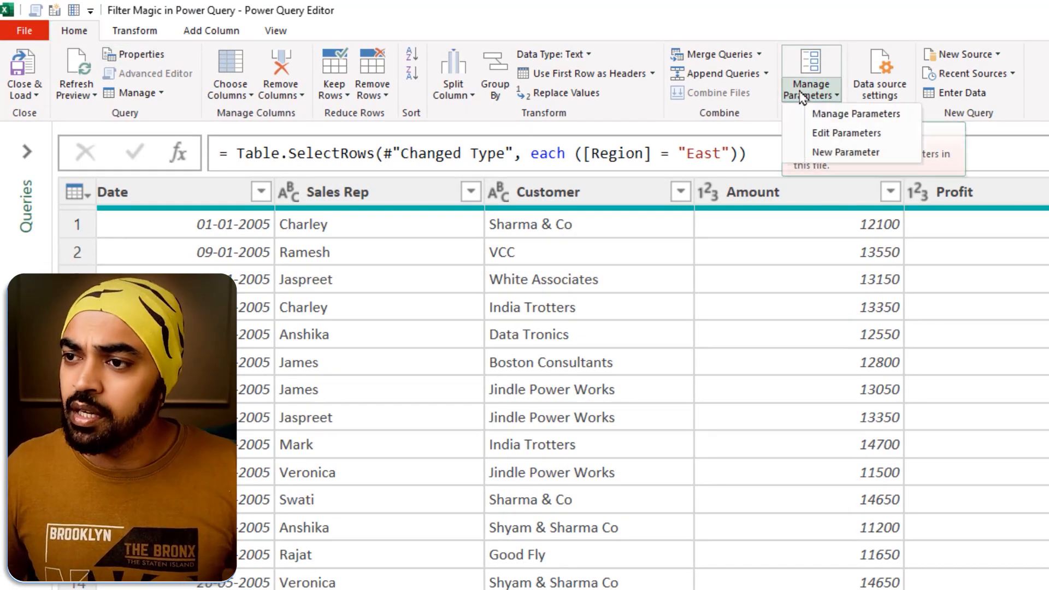
{"action": "left_click", "coordinate": [819, 153]}
{"action": "left_click", "coordinate": [745, 256]}
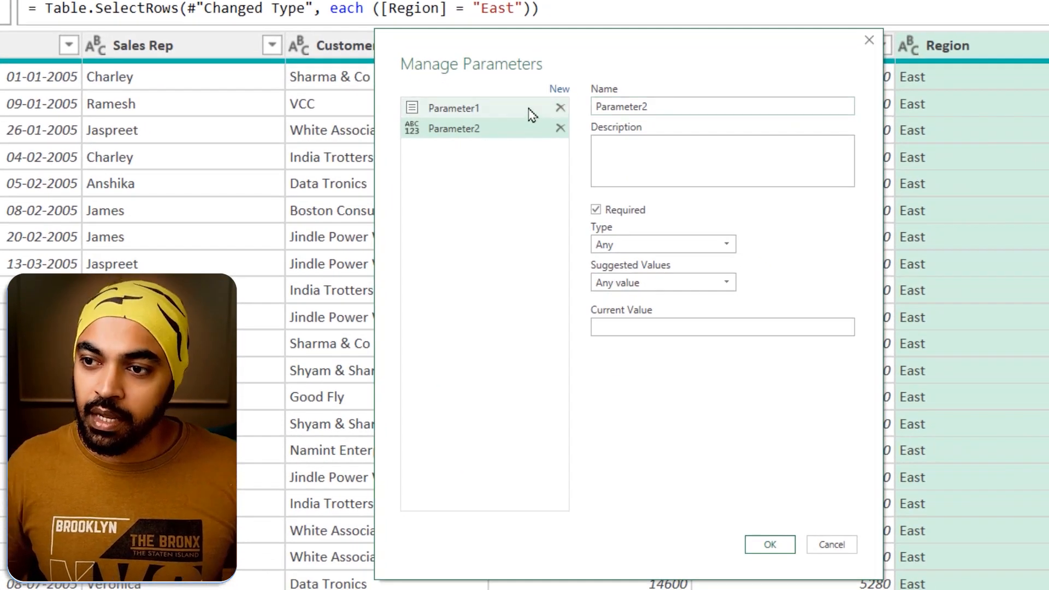
Try to delete the existing Parameter1
{"action": "left_click", "coordinate": [560, 108]}
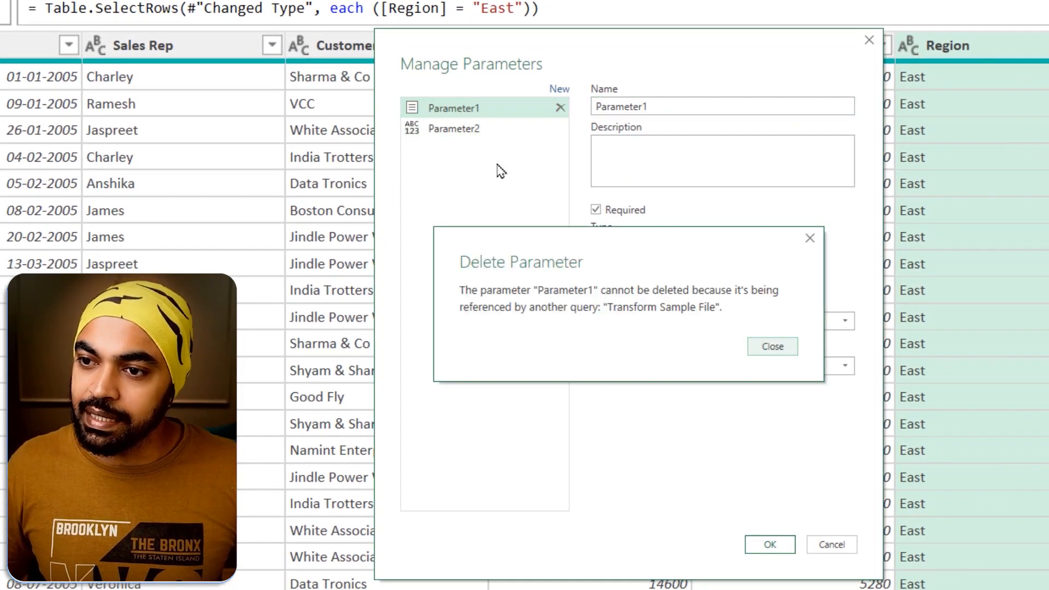
{"action": "left_click", "coordinate": [809, 239]}
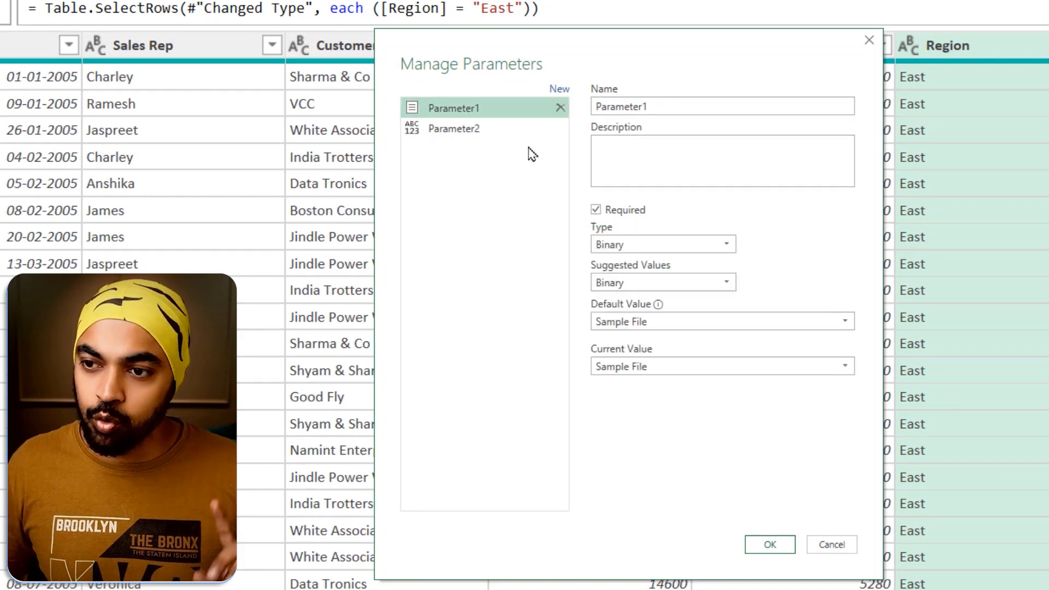
Name the new parameter Region, give it the current value South, and save it
{"action": "left_click", "coordinate": [452, 130]}
{"action": "double_click", "coordinate": [697, 106]}
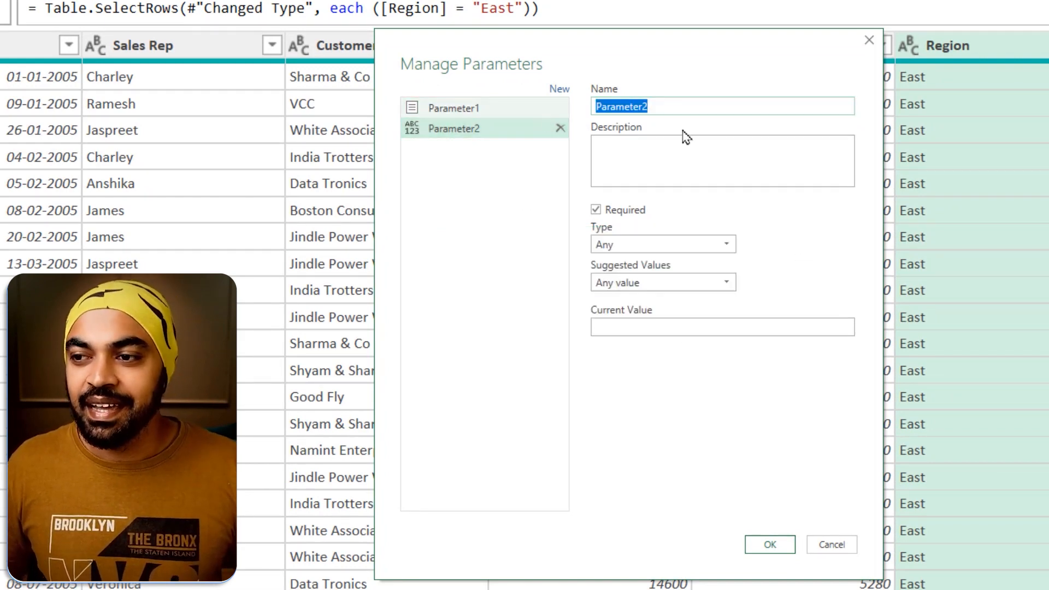
{"action": "type", "text": "Regio"}
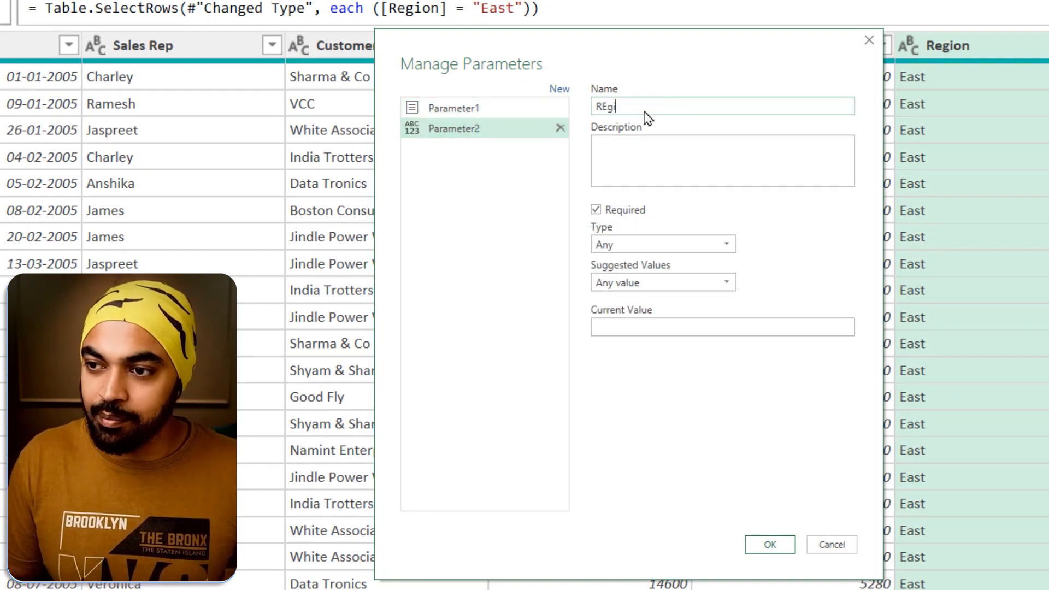
{"action": "type", "text": "n"}
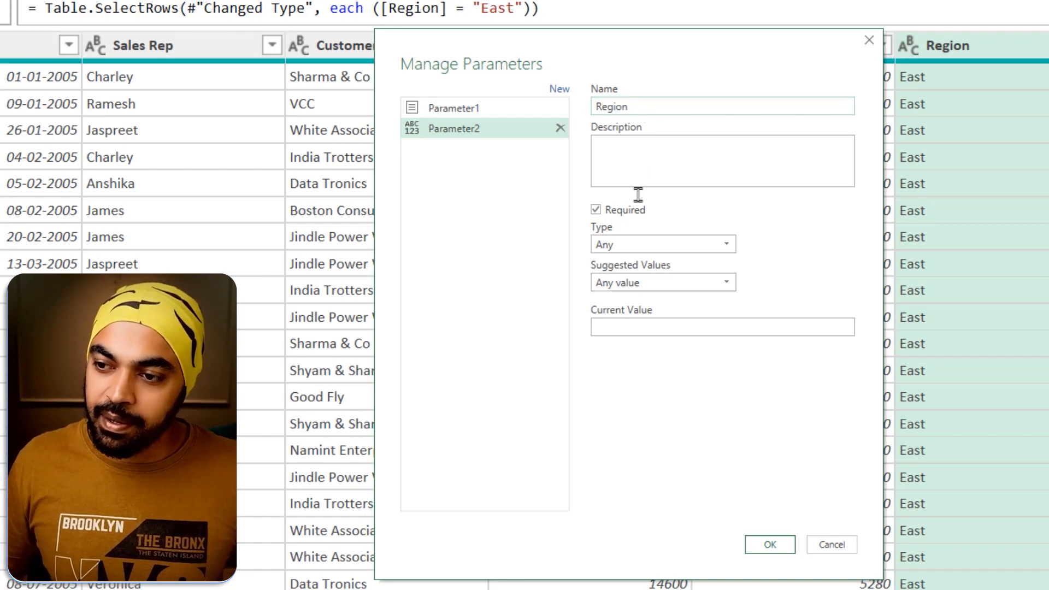
{"action": "left_click", "coordinate": [627, 325]}
{"action": "type", "text": "S"}
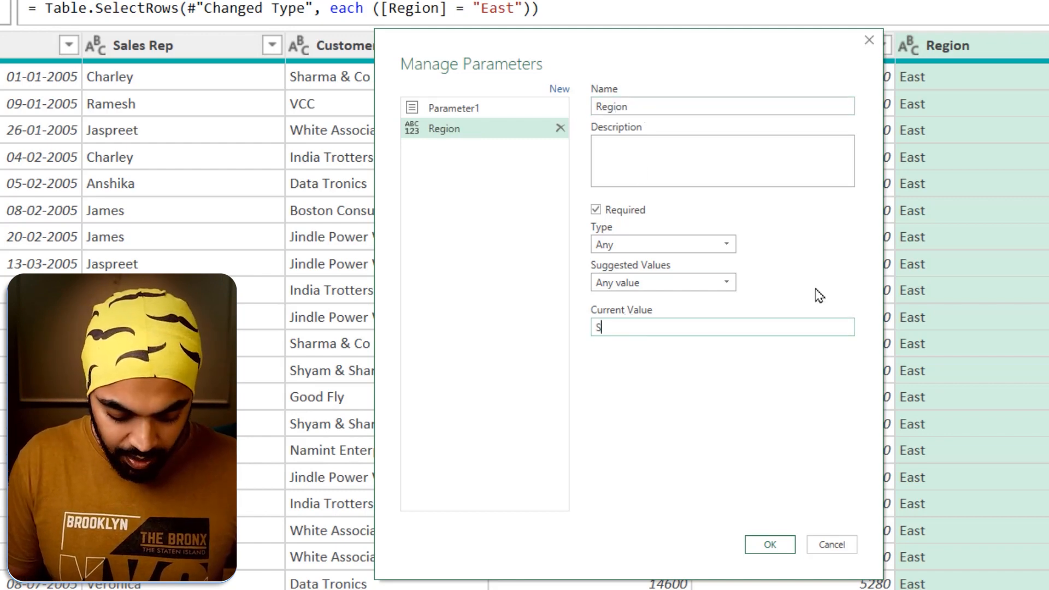
{"action": "type", "text": "outh"}
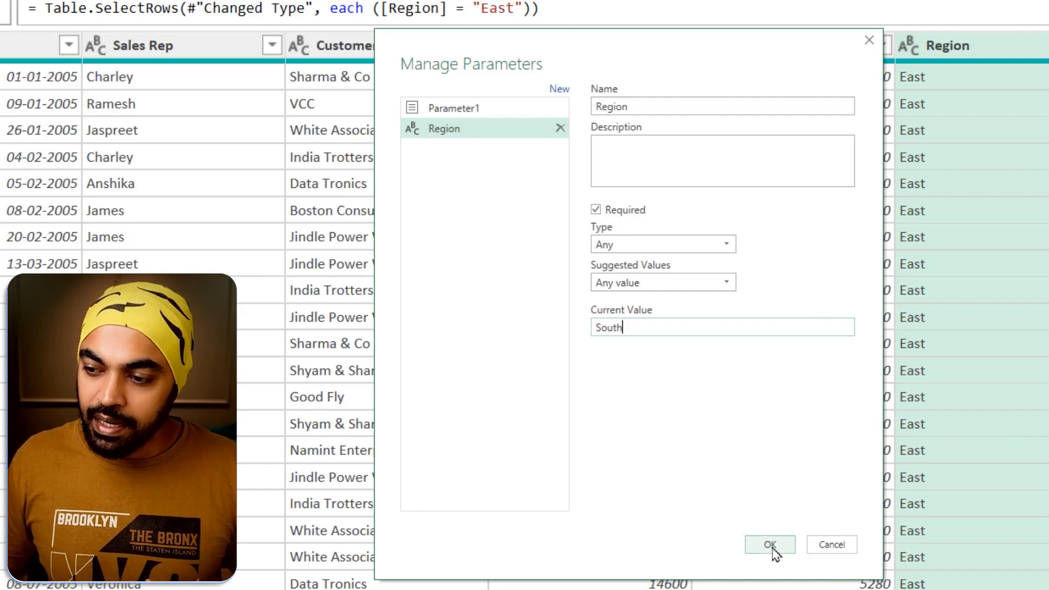
{"action": "left_click", "coordinate": [770, 544]}
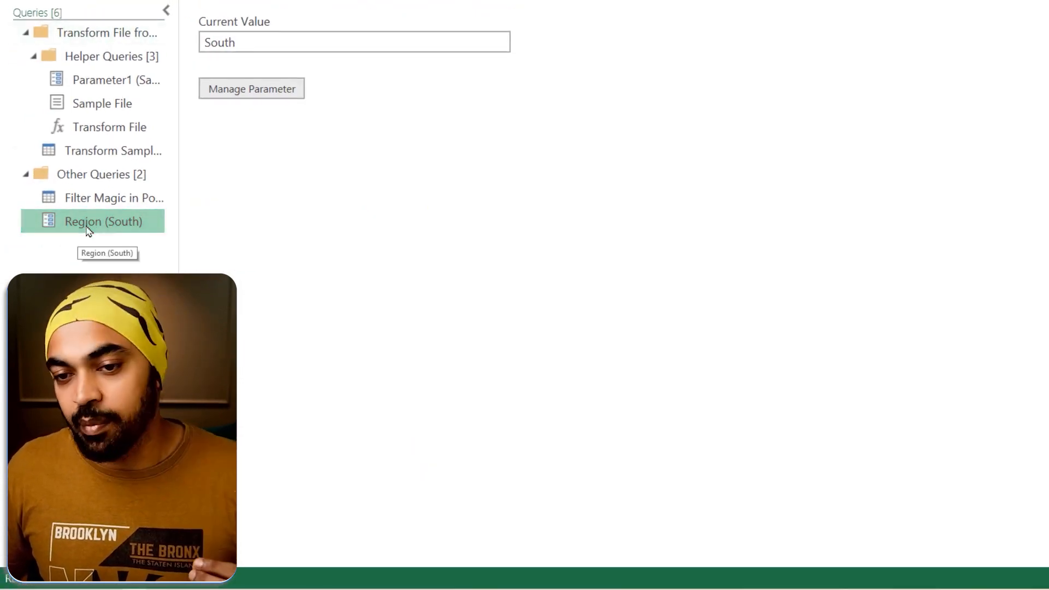
Return to the Filter Magic in Power Query query with its Region filter formula and the queries list in view
{"action": "left_click", "coordinate": [88, 203]}
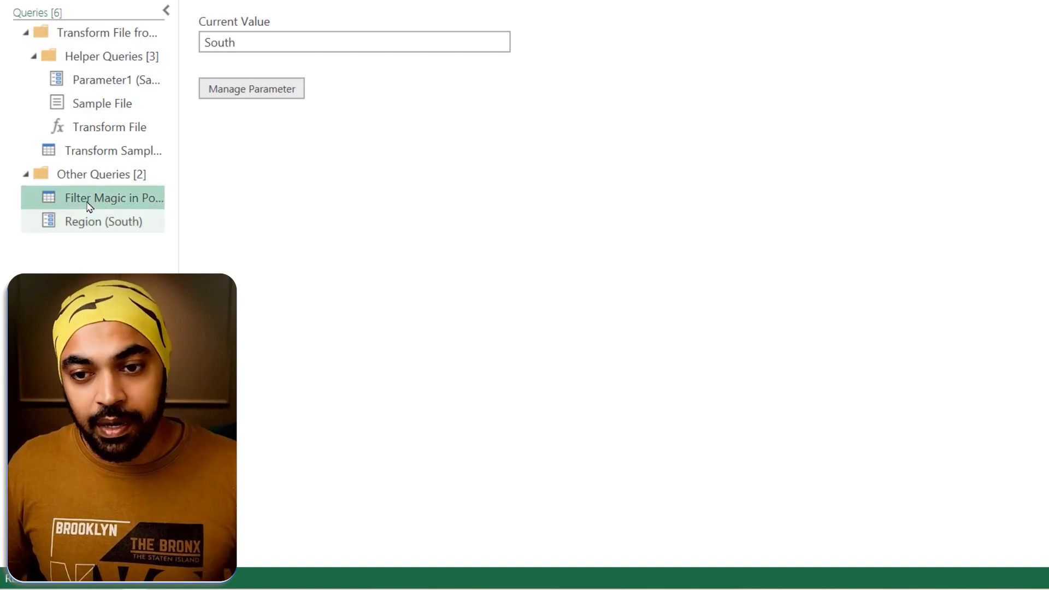
{"action": "left_click", "coordinate": [165, 12]}
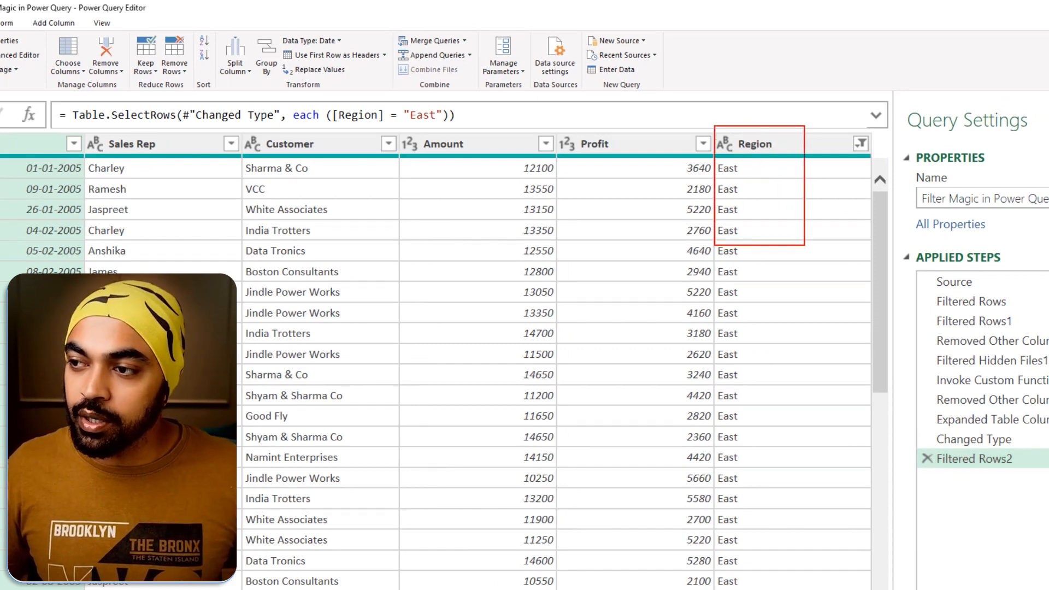
{"action": "left_click_drag", "start_coordinate": [420, 102], "coordinate": [432, 100]}
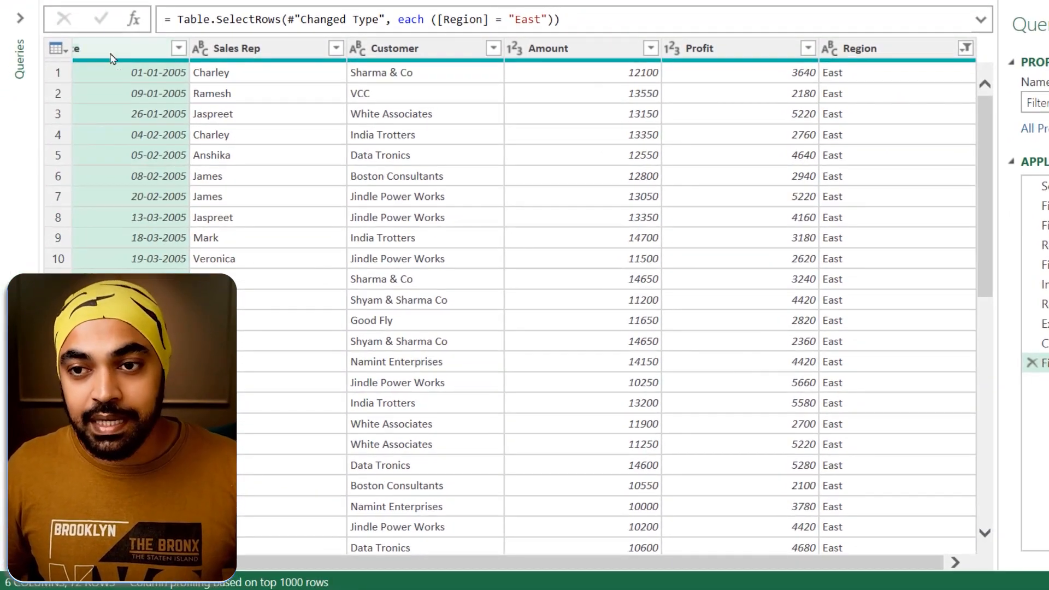
{"action": "left_click", "coordinate": [20, 18]}
{"action": "mouse_move", "coordinate": [648, 6]}
{"action": "left_mouse_down"}
{"action": "mouse_move", "coordinate": [692, 35]}
{"action": "mouse_move", "coordinate": [646, 37]}
{"action": "left_mouse_up"}
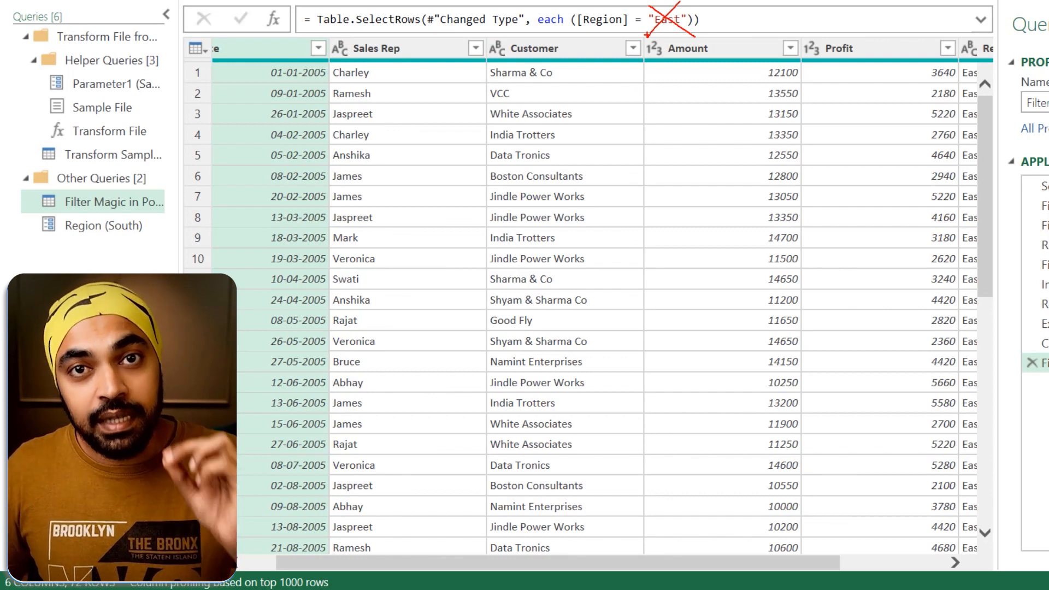
{"action": "mouse_move", "coordinate": [673, 21]}
{"action": "left_mouse_down"}
{"action": "mouse_move", "coordinate": [489, 168]}
{"action": "mouse_move", "coordinate": [143, 230]}
{"action": "left_mouse_up"}
{"action": "mouse_move", "coordinate": [153, 223]}
{"action": "left_mouse_down"}
{"action": "mouse_move", "coordinate": [142, 229]}
{"action": "mouse_move", "coordinate": [154, 236]}
{"action": "left_mouse_up"}
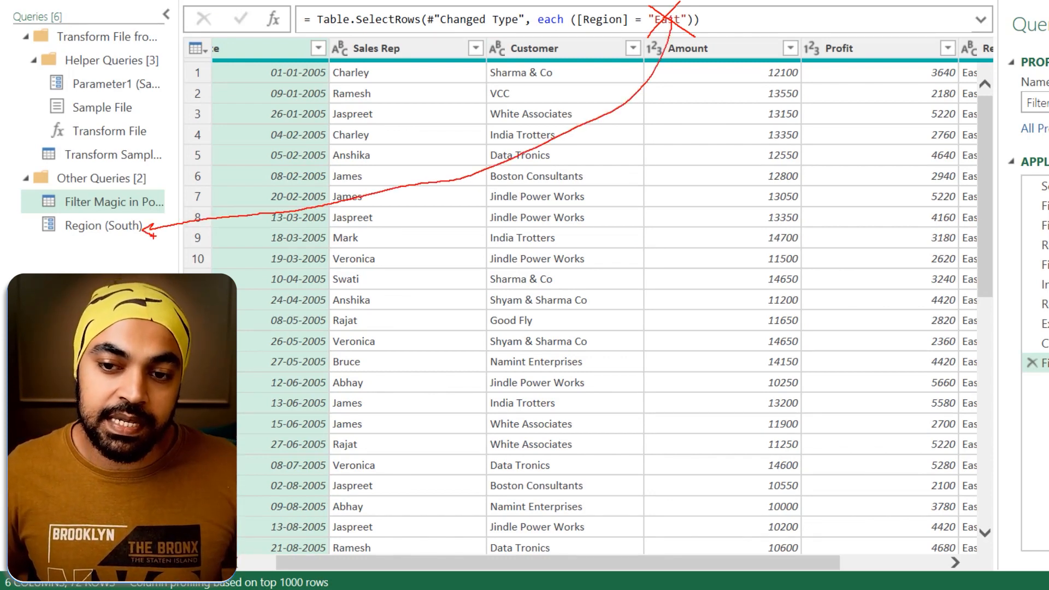
{"action": "key", "text": "Escape"}
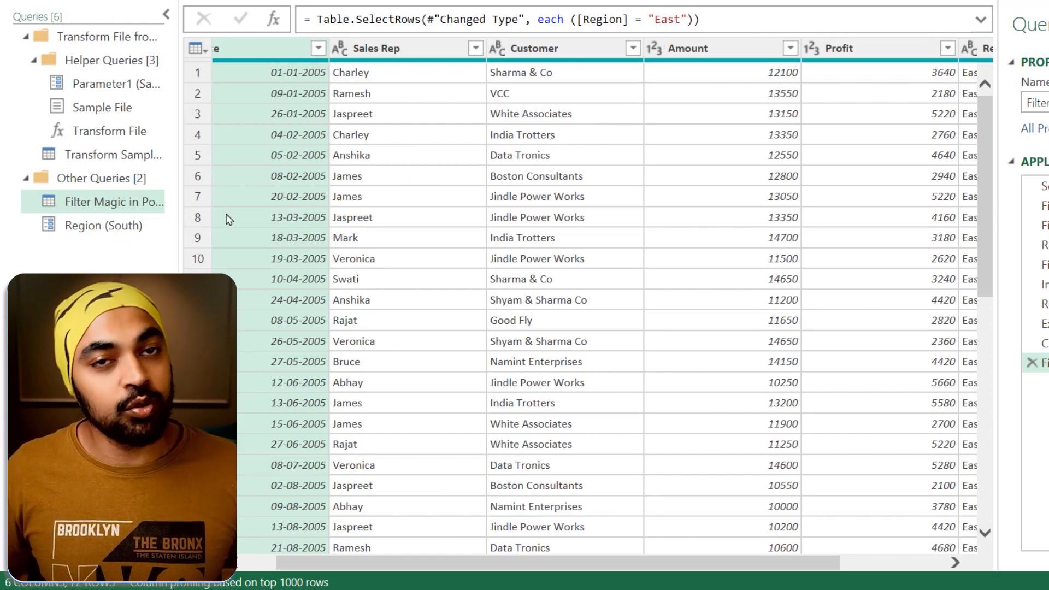
Replace the fixed "East" value in the filter formula with the Region parameter, ending it as each ([Region] = Region))
{"action": "left_click_drag", "start_coordinate": [646, 19], "coordinate": [743, 21]}
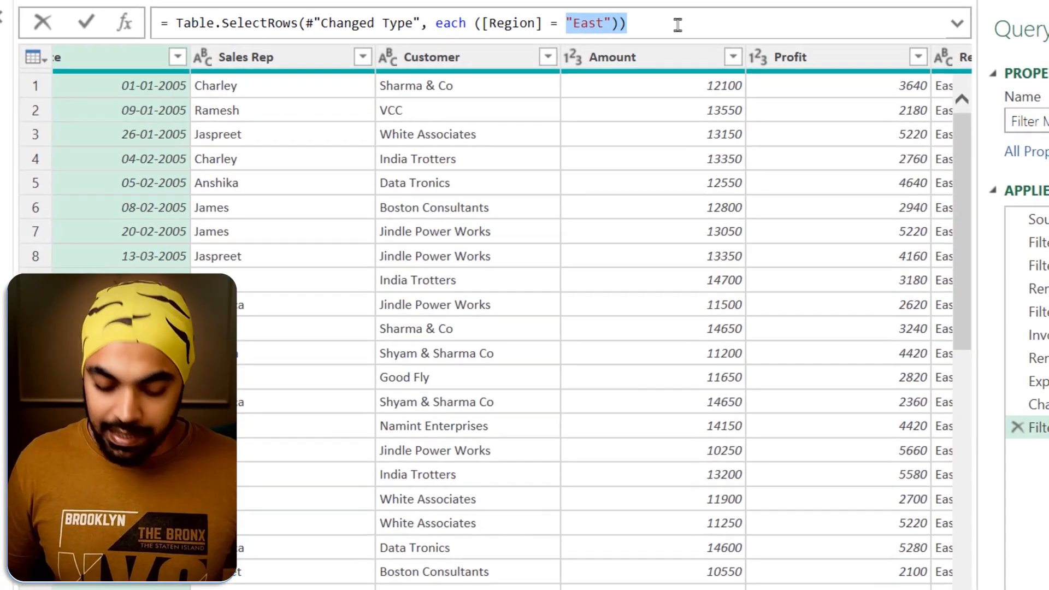
{"action": "type", "text": "REgio"}
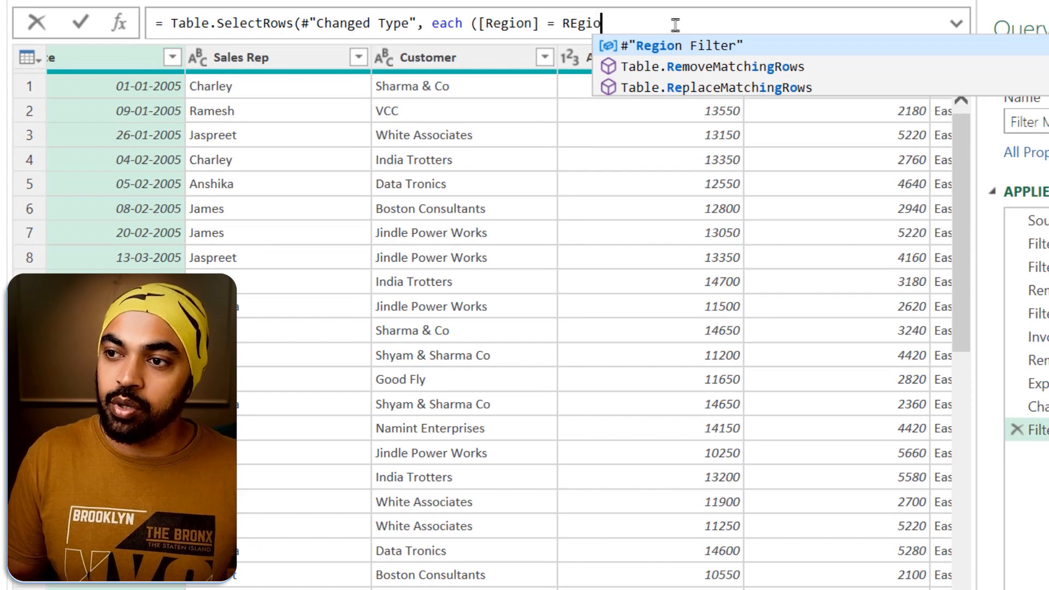
{"action": "key", "text": "BackSpace"}
{"action": "key", "text": "BackSpace"}
{"action": "key", "text": "BackSpace"}
{"action": "key", "text": "BackSpace"}
{"action": "type", "text": "e"}
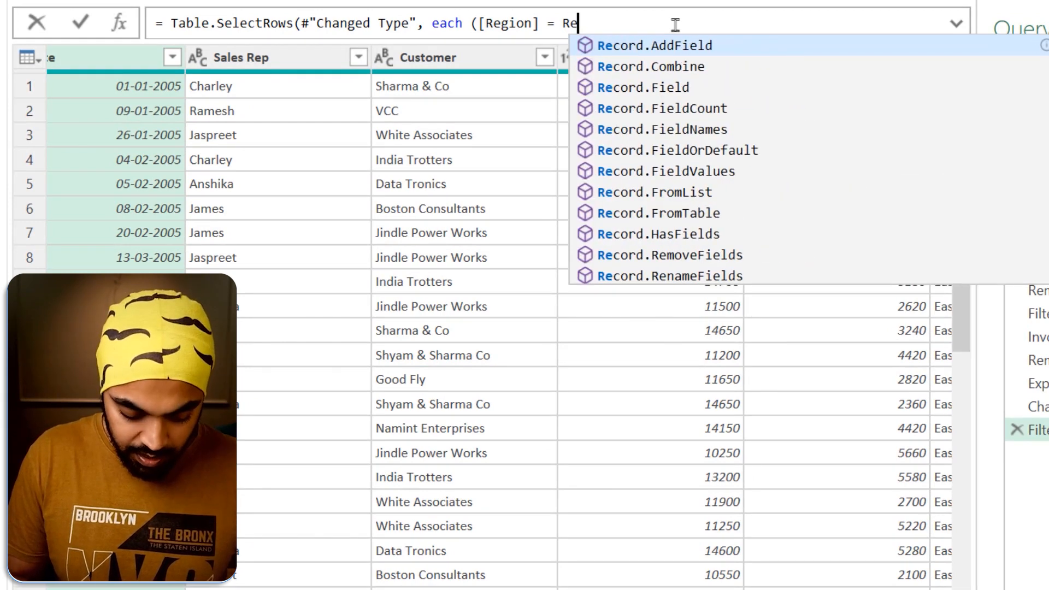
{"action": "type", "text": "gion"}
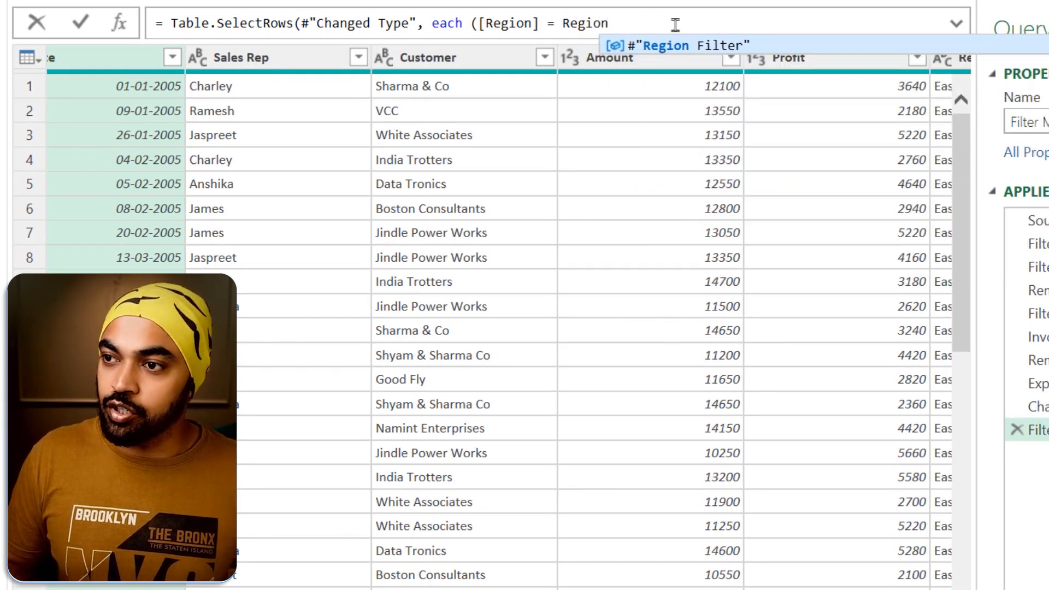
{"action": "type", "text": "))"}
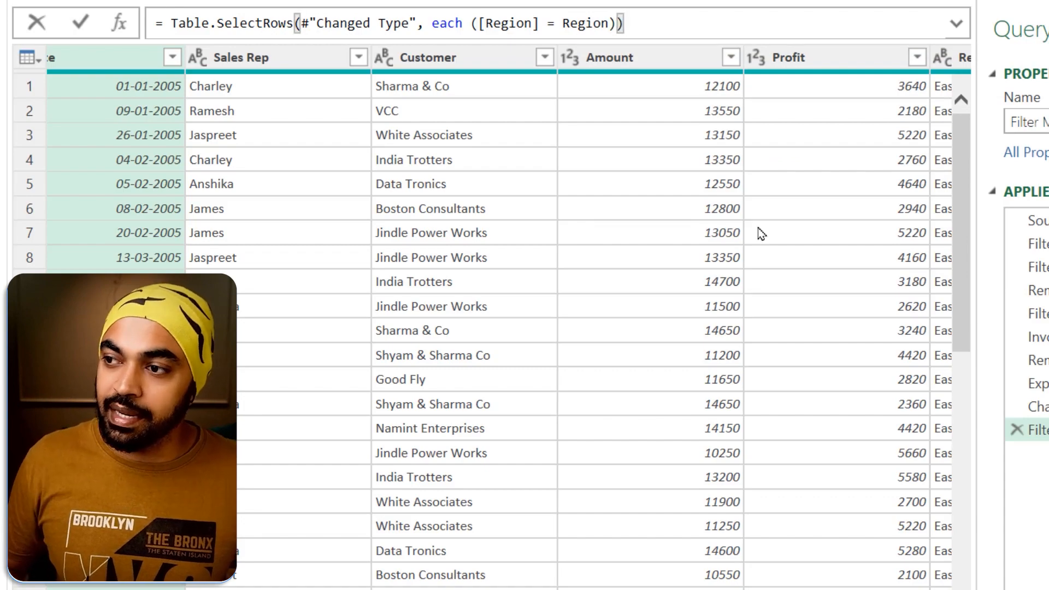
{"action": "key", "text": "Return"}
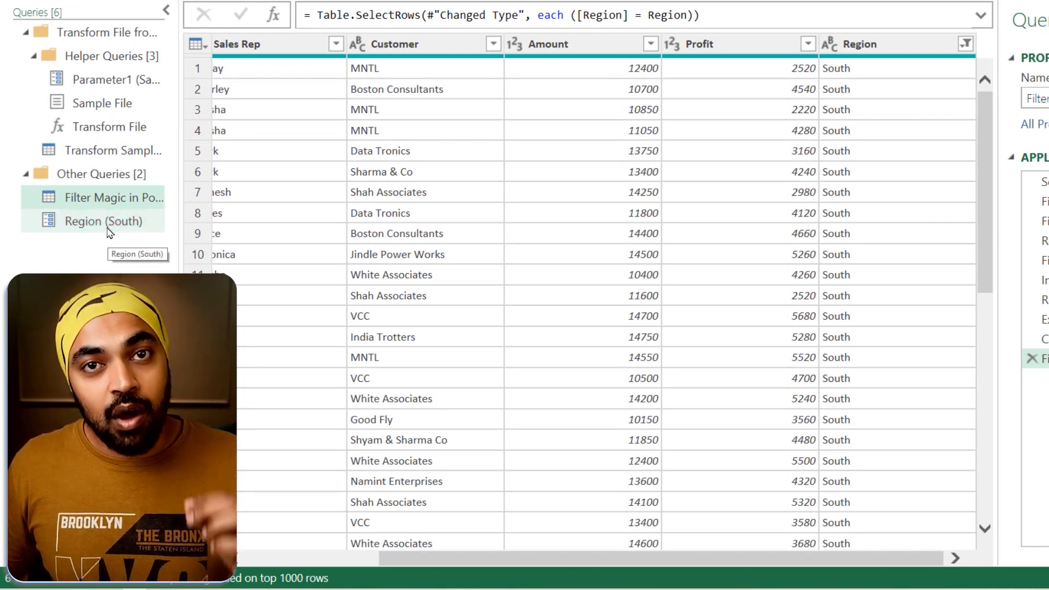
Set the Region parameter's current value to West and go back to the Filter Magic in Power Query query
{"action": "left_click", "coordinate": [108, 228]}
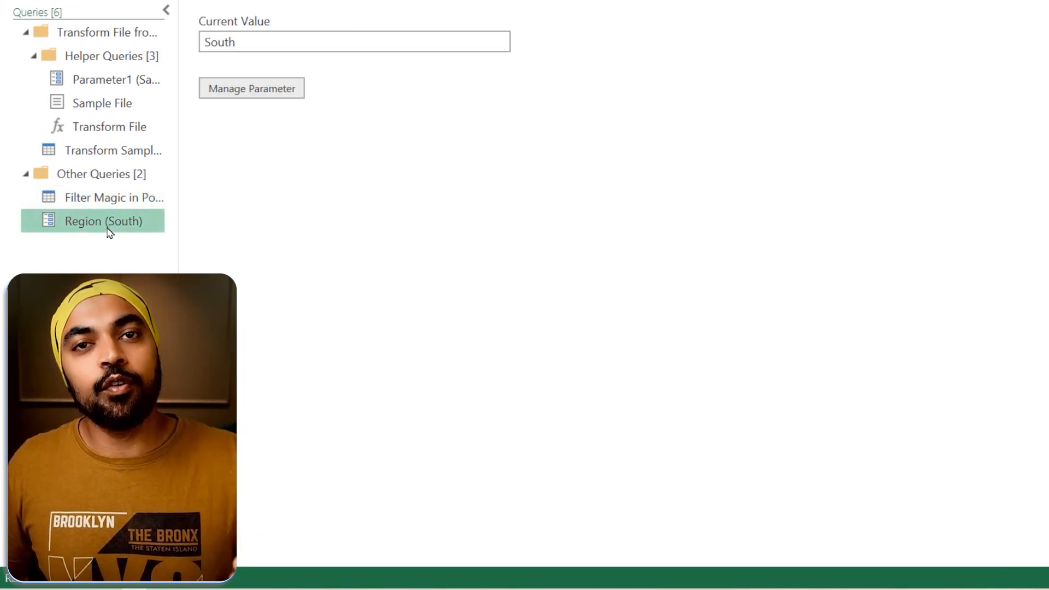
{"action": "double_click", "coordinate": [205, 43]}
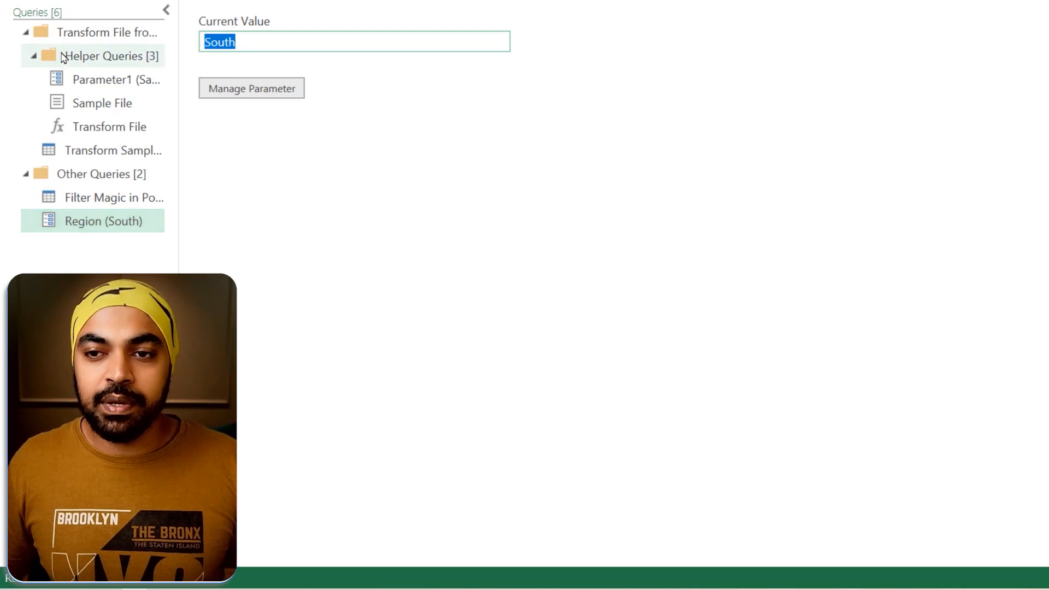
{"action": "type", "text": "West"}
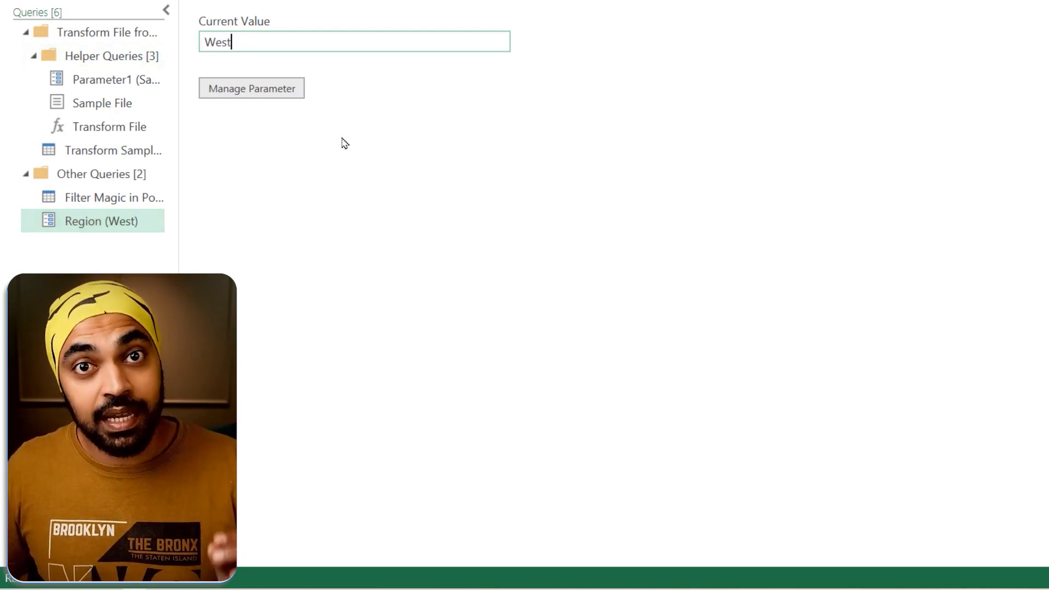
{"action": "left_click", "coordinate": [92, 197]}
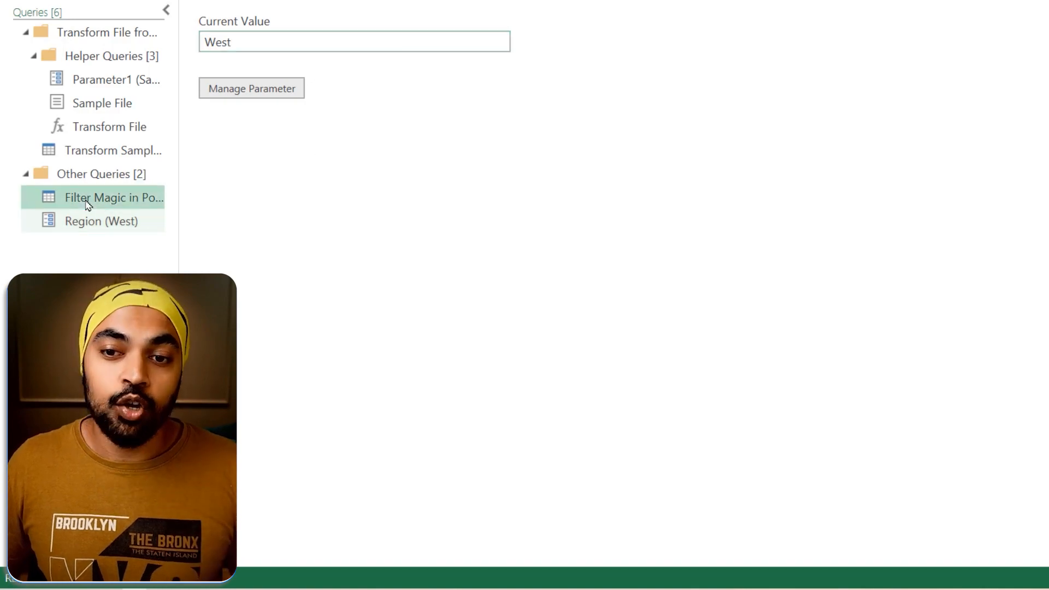
Close the Power Query Editor and load the filtered query into the worksheet
{"action": "left_click", "coordinate": [895, 562]}
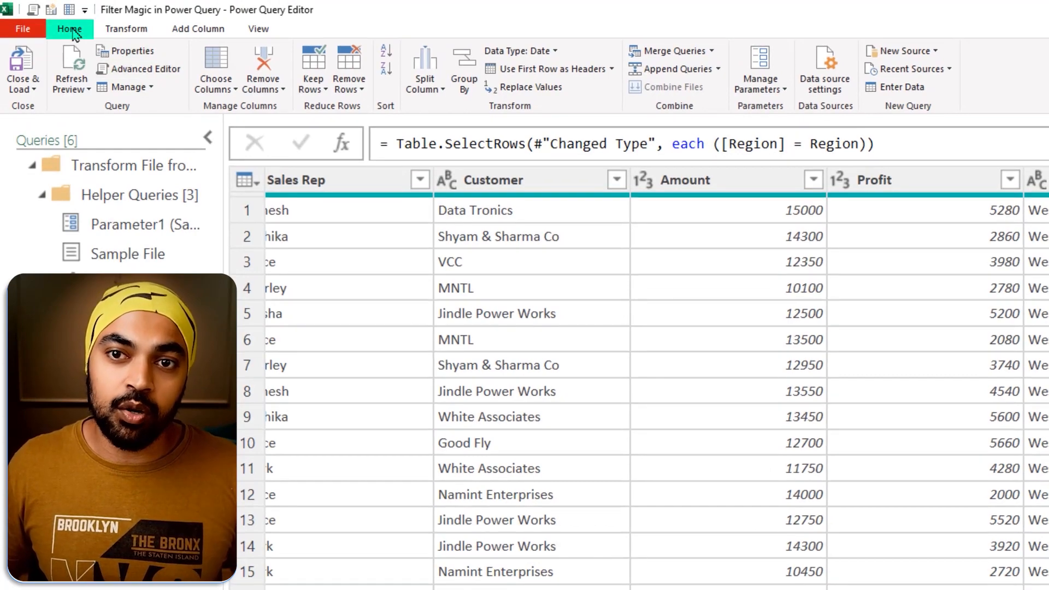
{"action": "left_click", "coordinate": [22, 87]}
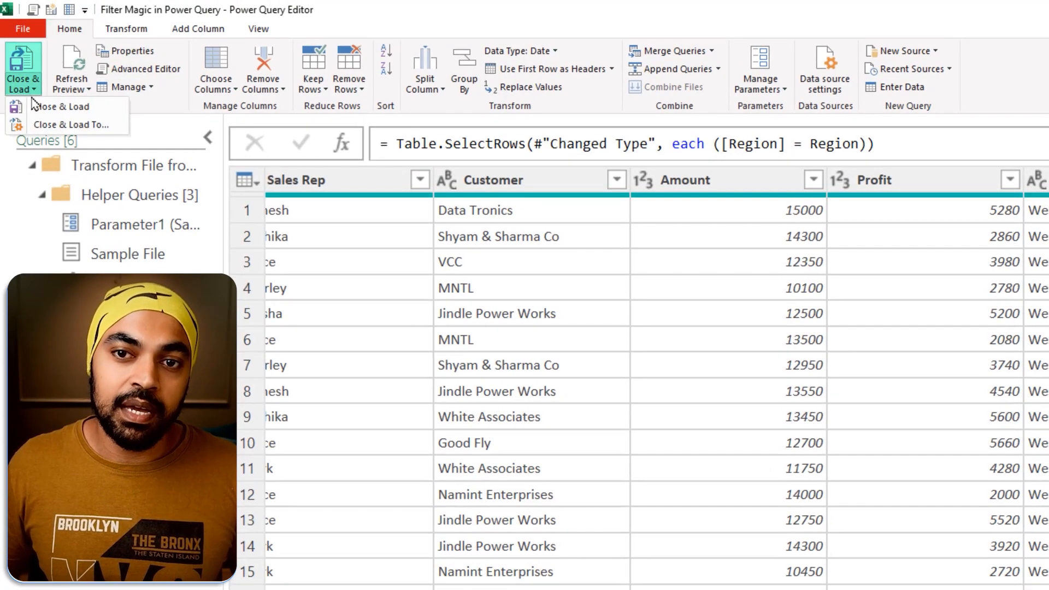
{"action": "left_click", "coordinate": [36, 110]}
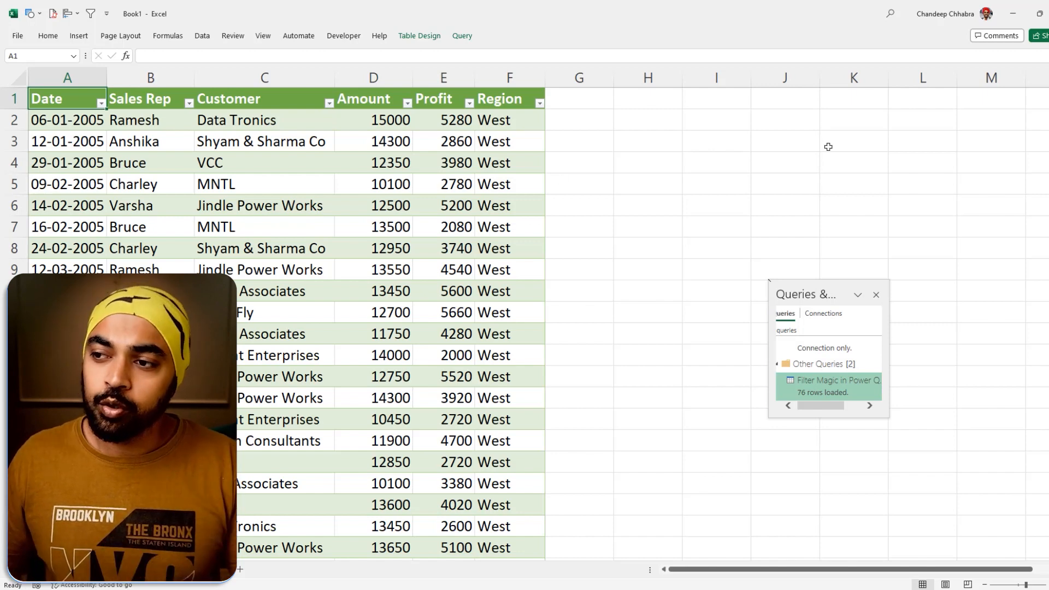
Enter a list in cells I1:I3 with the heading Region Filter and the values West and South
{"action": "left_click", "coordinate": [693, 127]}
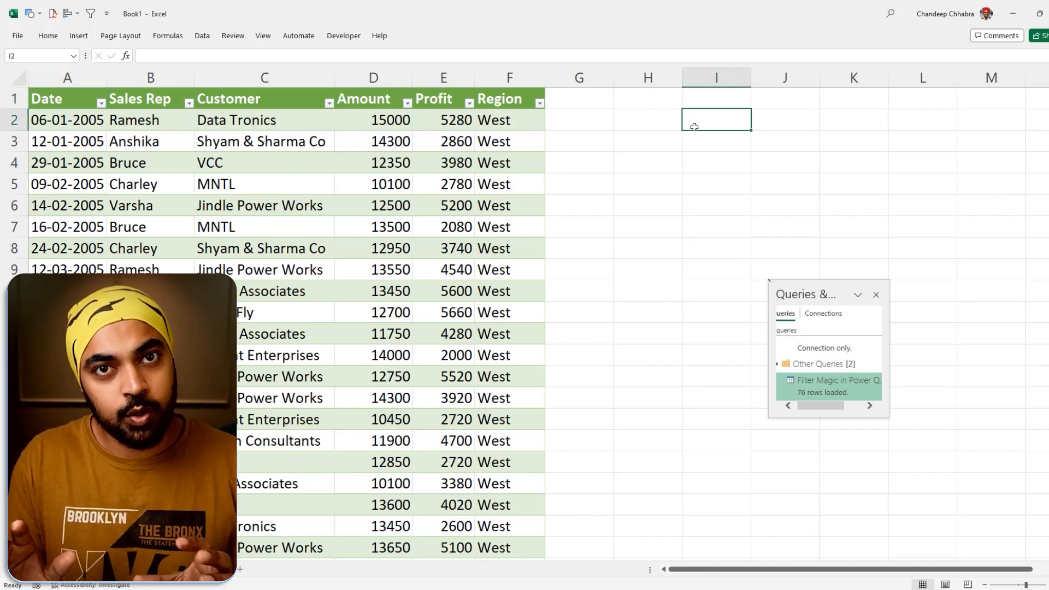
{"action": "key", "text": "Up"}
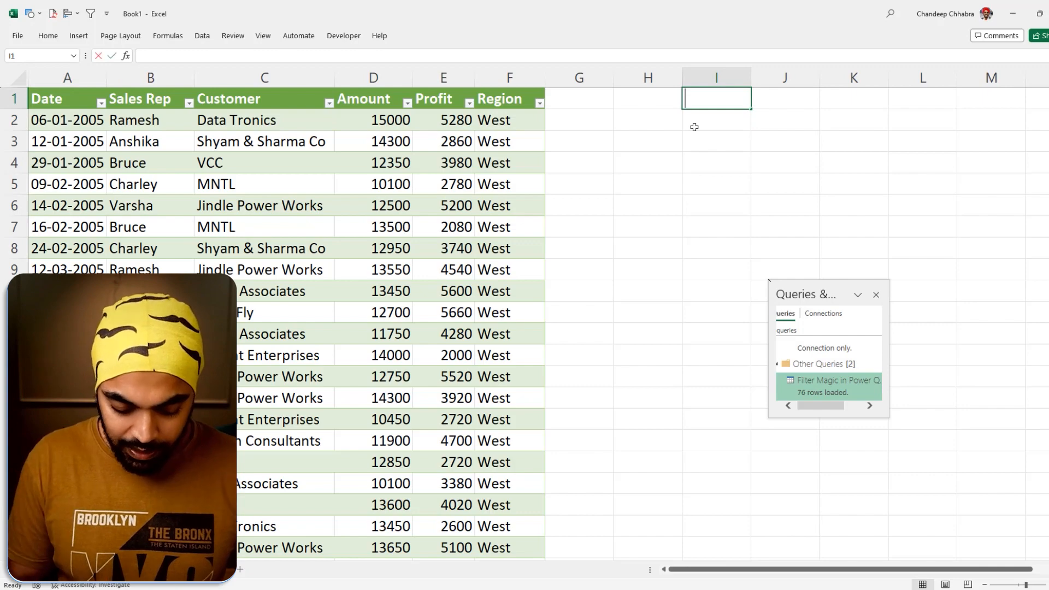
{"action": "type", "text": "Region"}
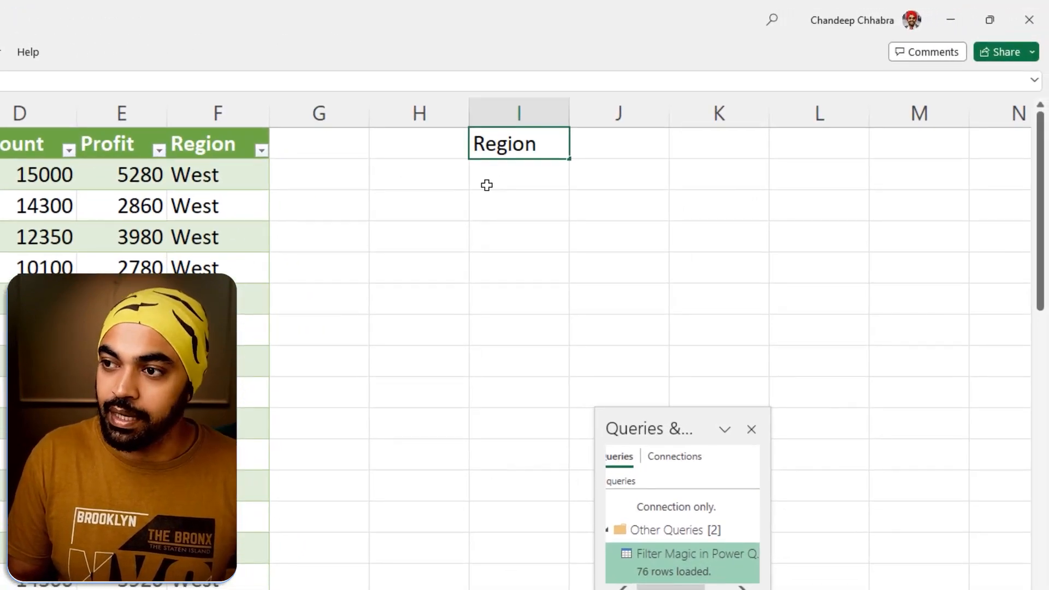
{"action": "type", "text": " Filter"}
{"action": "key", "text": "Return"}
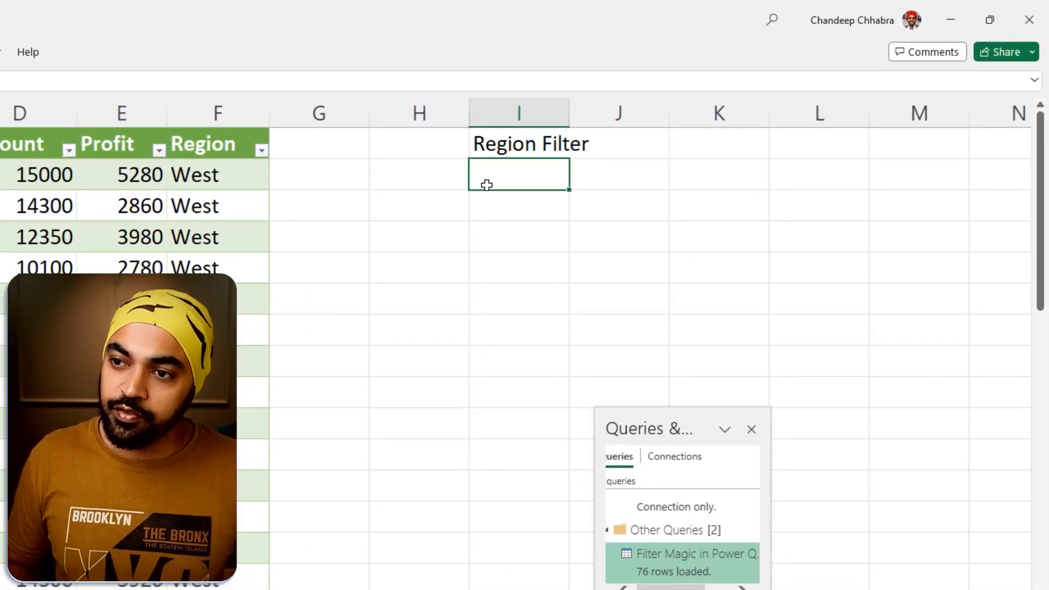
{"action": "type", "text": "West"}
{"action": "key", "text": "Return"}
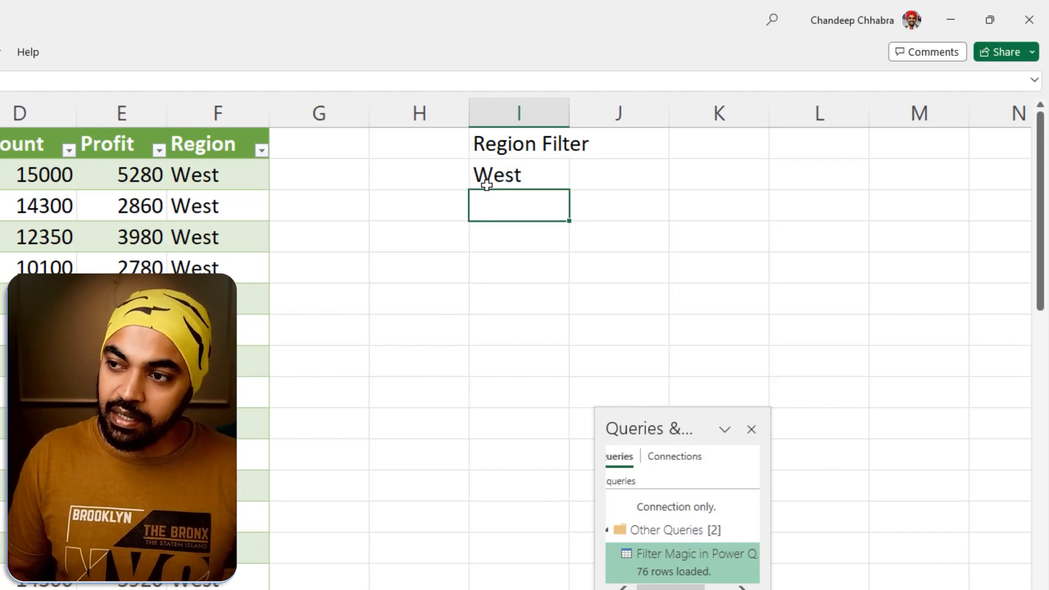
{"action": "type", "text": "Sou"}
{"action": "type", "text": "h"}
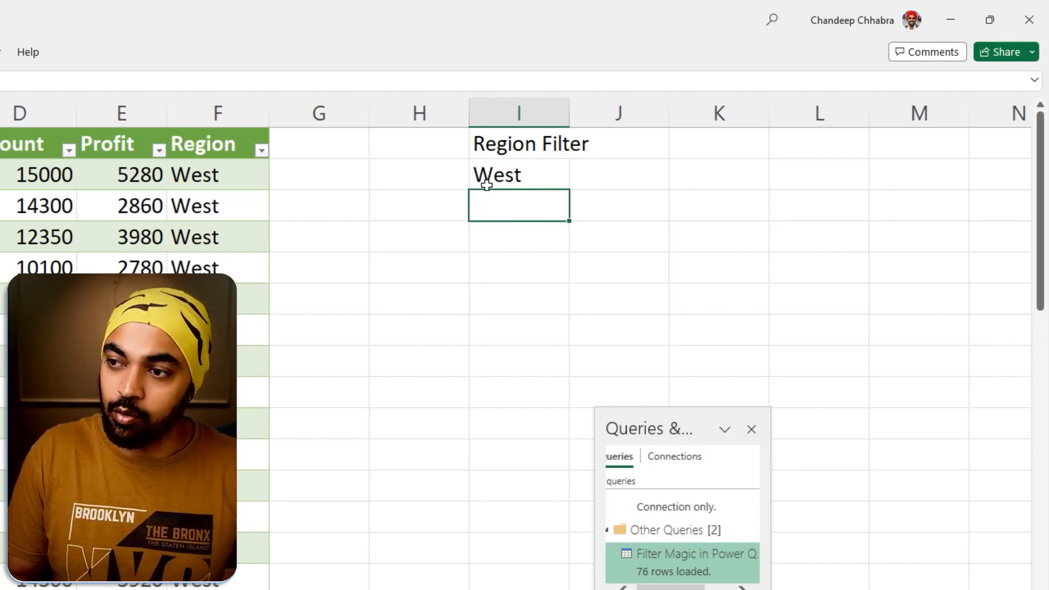
{"action": "key", "text": "Return"}
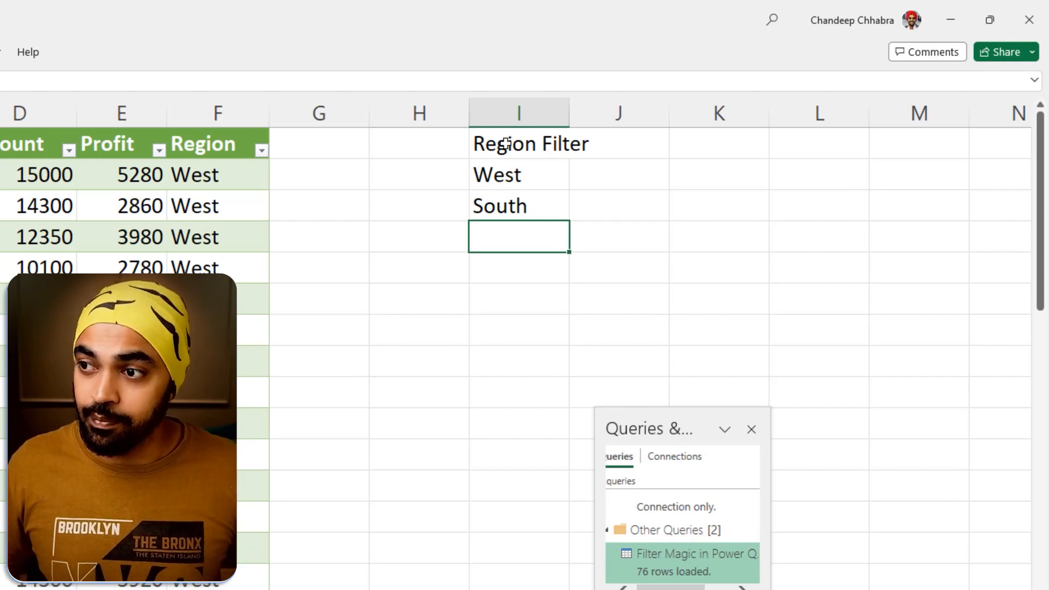
Convert the range I1:I3 into a table, treating its first row as headers
{"action": "left_click_drag", "start_coordinate": [501, 146], "coordinate": [508, 210]}
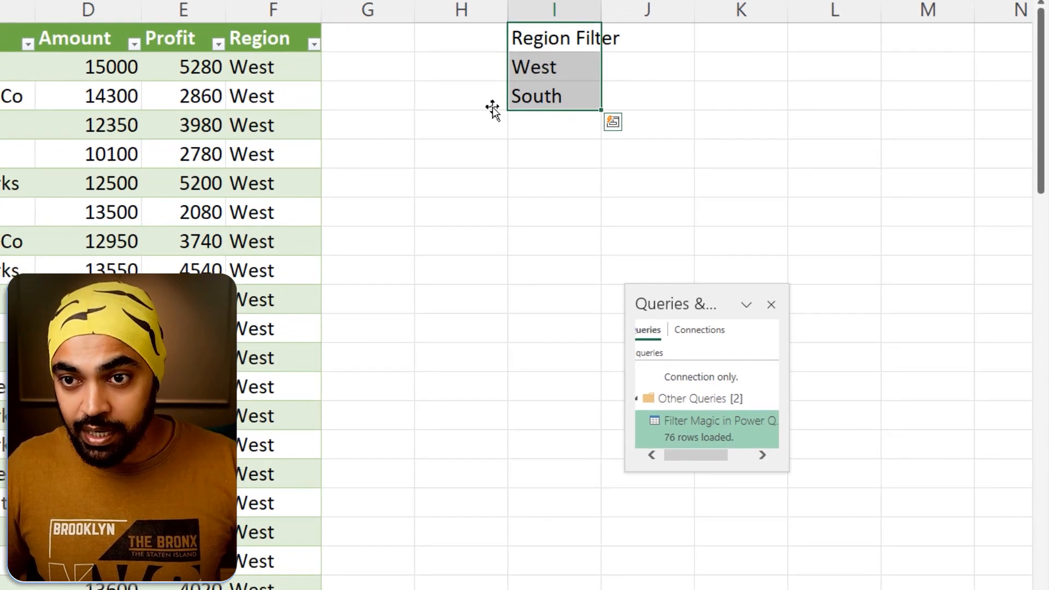
{"action": "key", "text": "ctrl+t"}
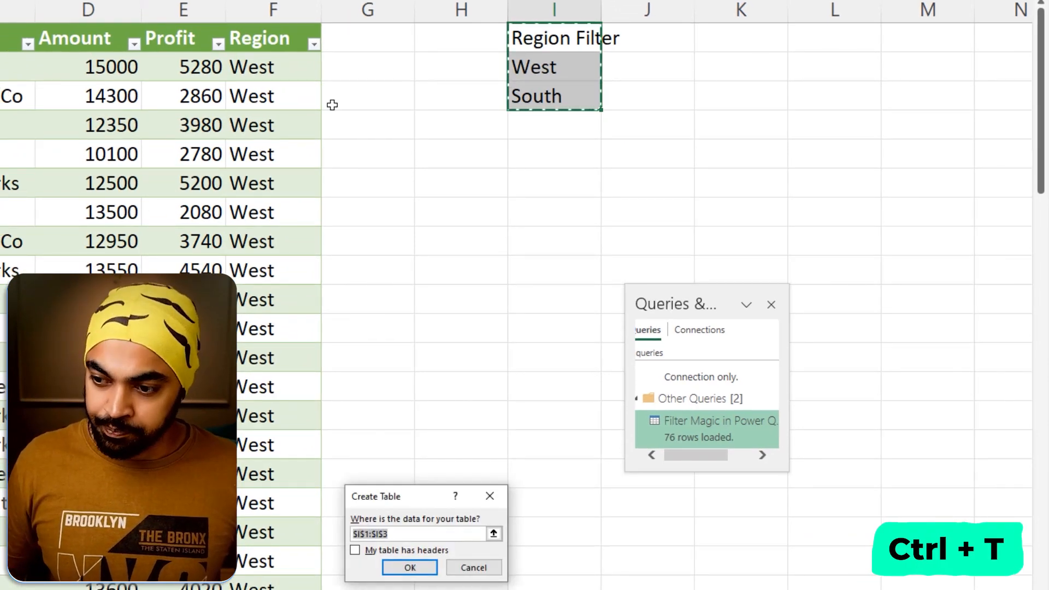
{"action": "left_click", "coordinate": [410, 551]}
{"action": "left_click", "coordinate": [410, 568]}
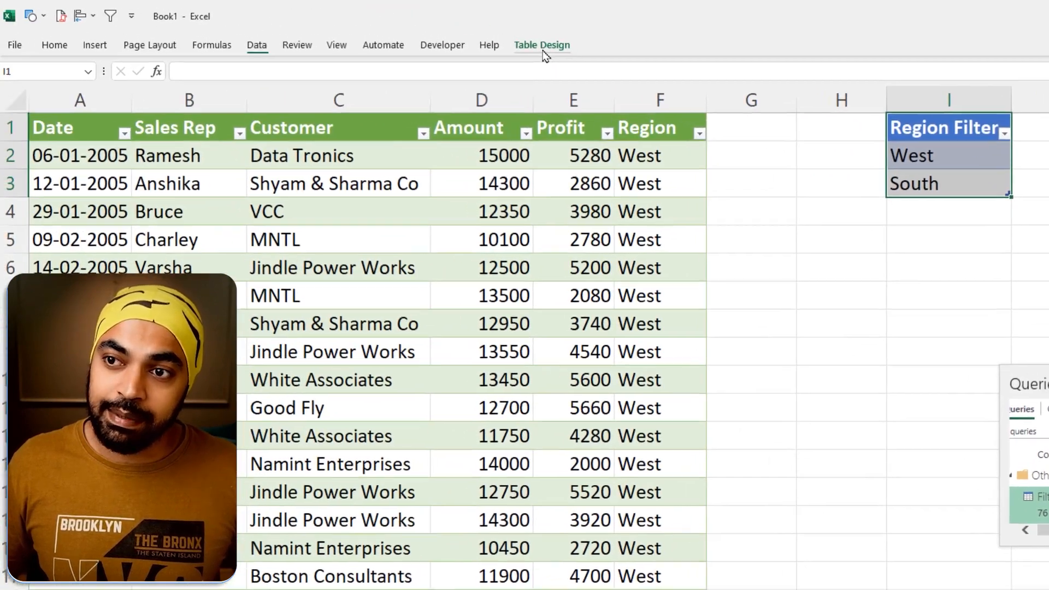
Rename the region list table as RegionFilter
{"action": "left_click", "coordinate": [542, 47]}
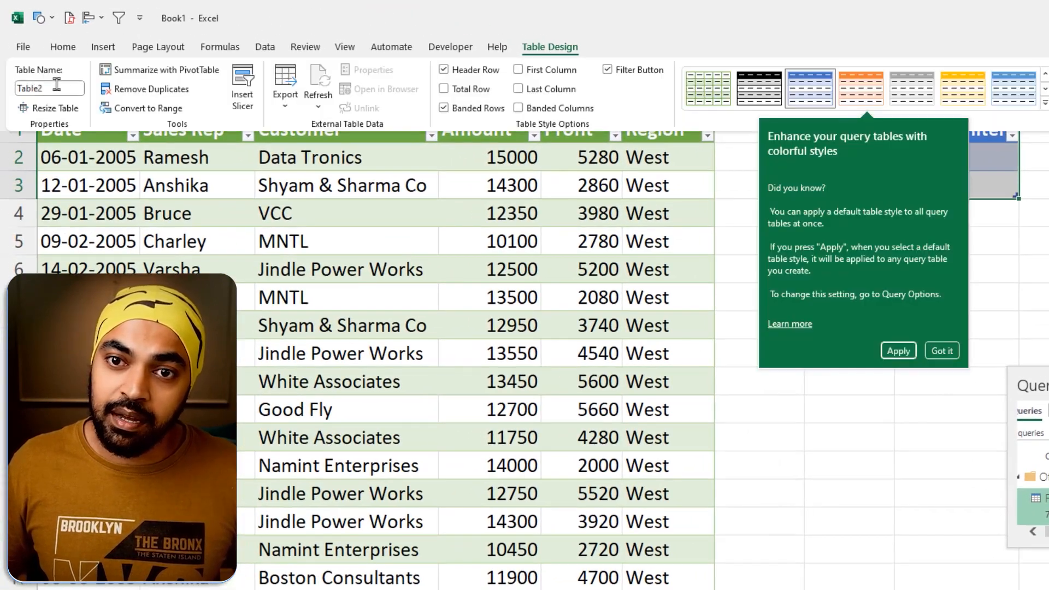
{"action": "left_click", "coordinate": [41, 86]}
{"action": "type", "text": "REgion"}
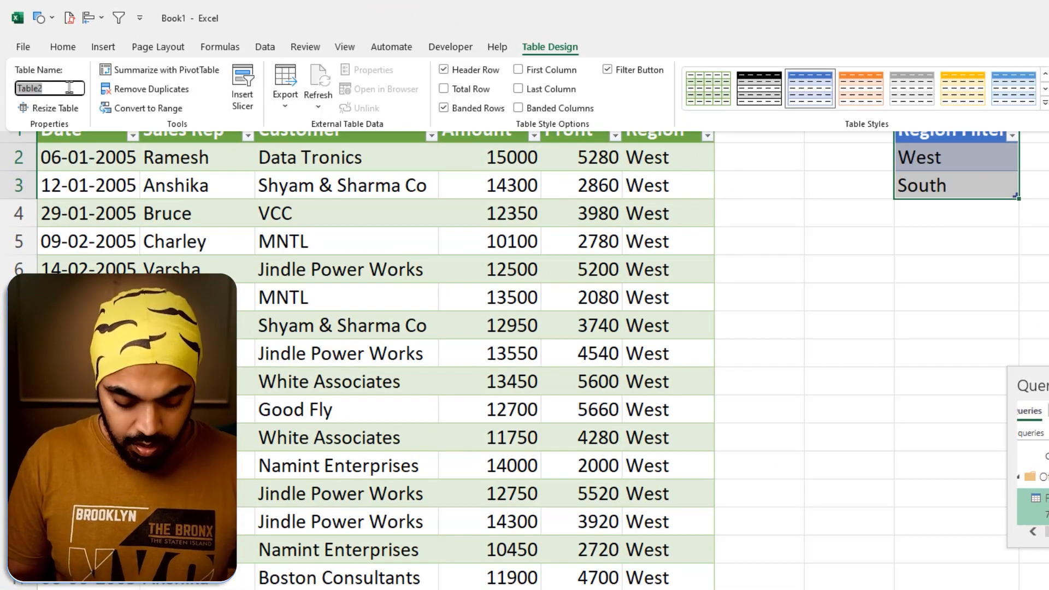
{"action": "type", "text": "Regi"}
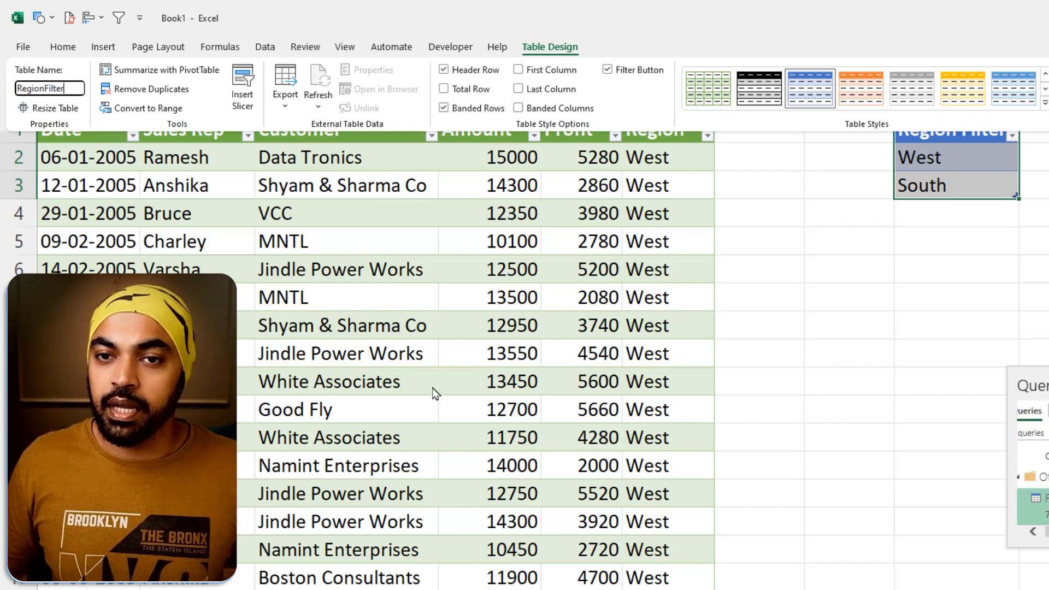
{"action": "type", "text": "on Filter"}
{"action": "key", "text": "Return"}
Load the RegionFilter table into Power Query as a new query
{"action": "left_click", "coordinate": [989, 179]}
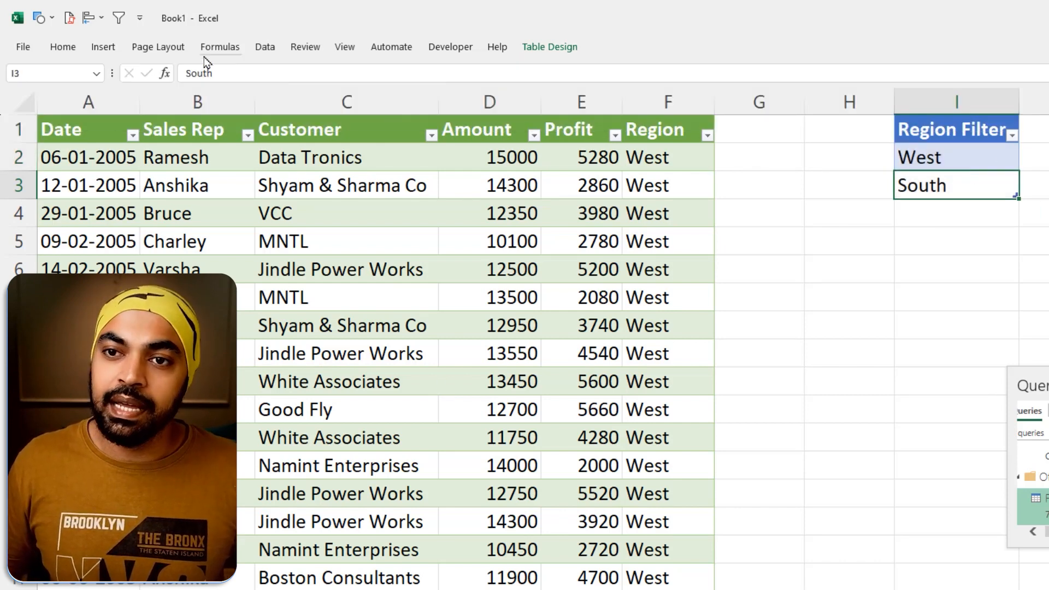
{"action": "left_click", "coordinate": [265, 47]}
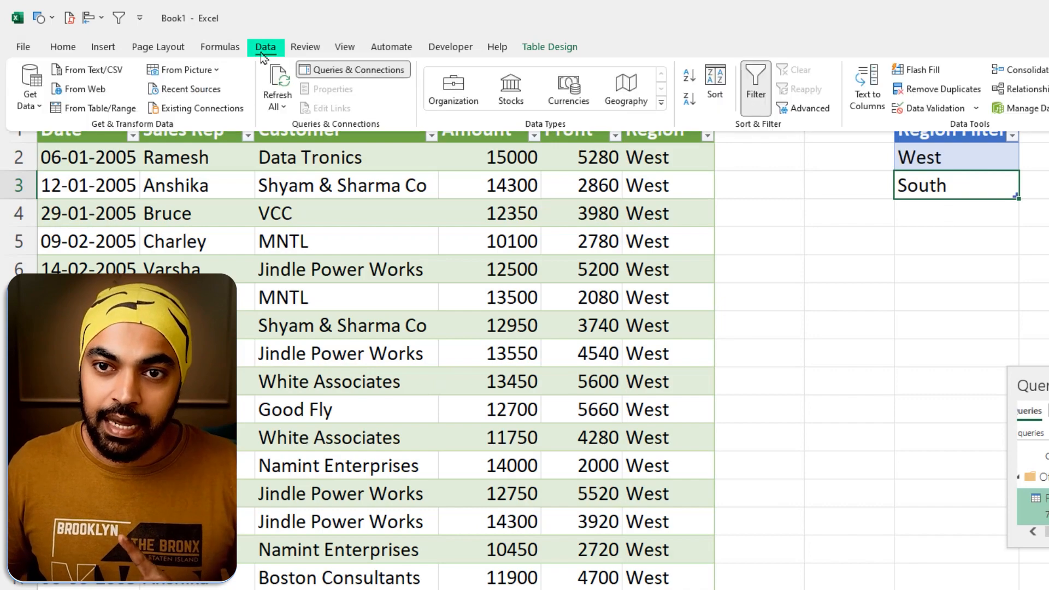
{"action": "left_click", "coordinate": [79, 109]}
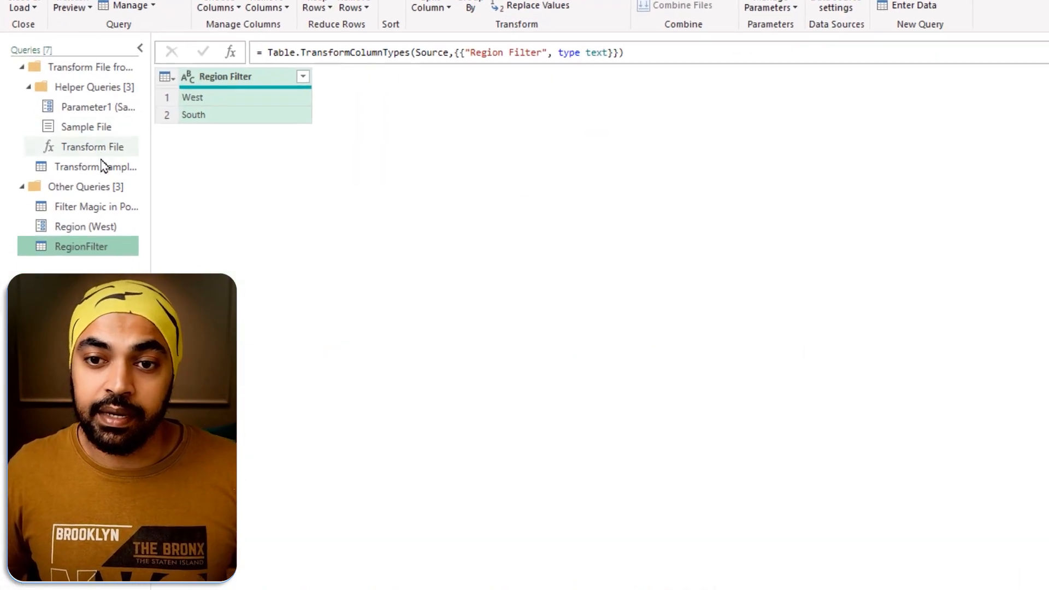
Compare the Region column of the Filter Magic in Power Query query with the rows of the RegionFilter query
{"action": "left_click", "coordinate": [95, 188]}
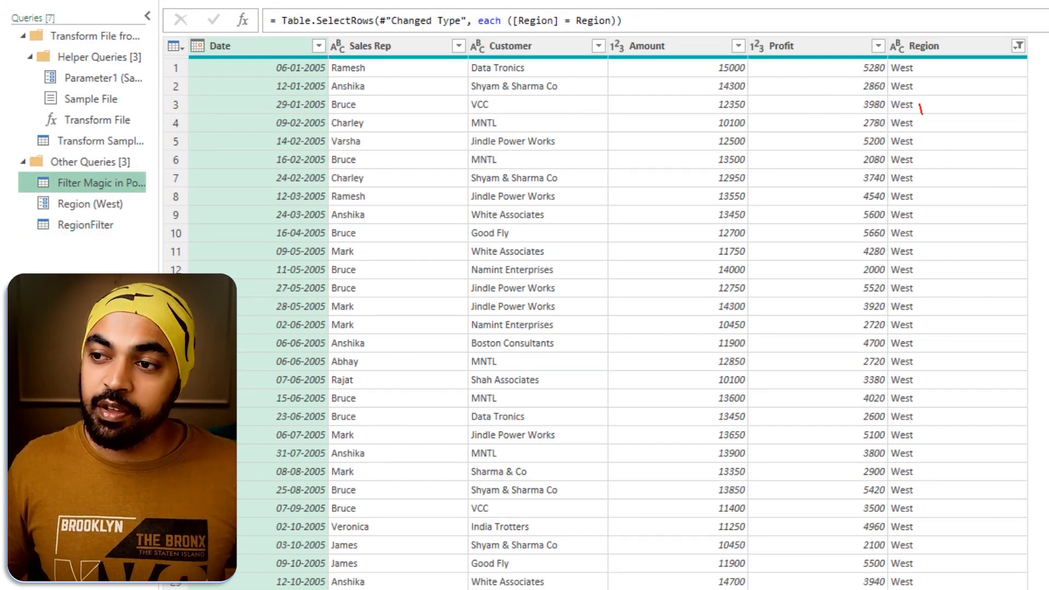
{"action": "left_click", "coordinate": [77, 229]}
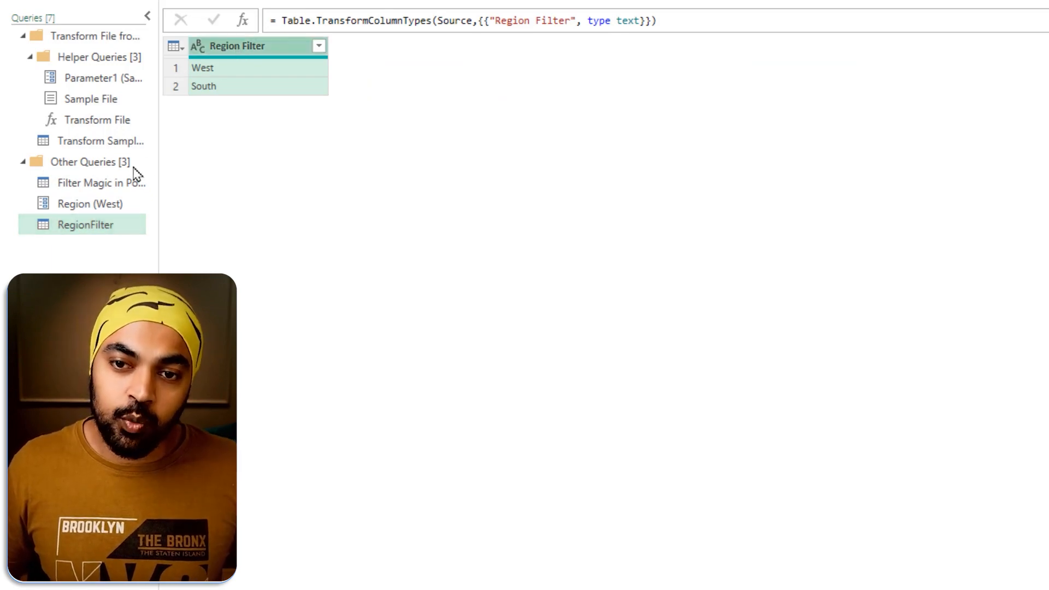
{"action": "left_click", "coordinate": [104, 186]}
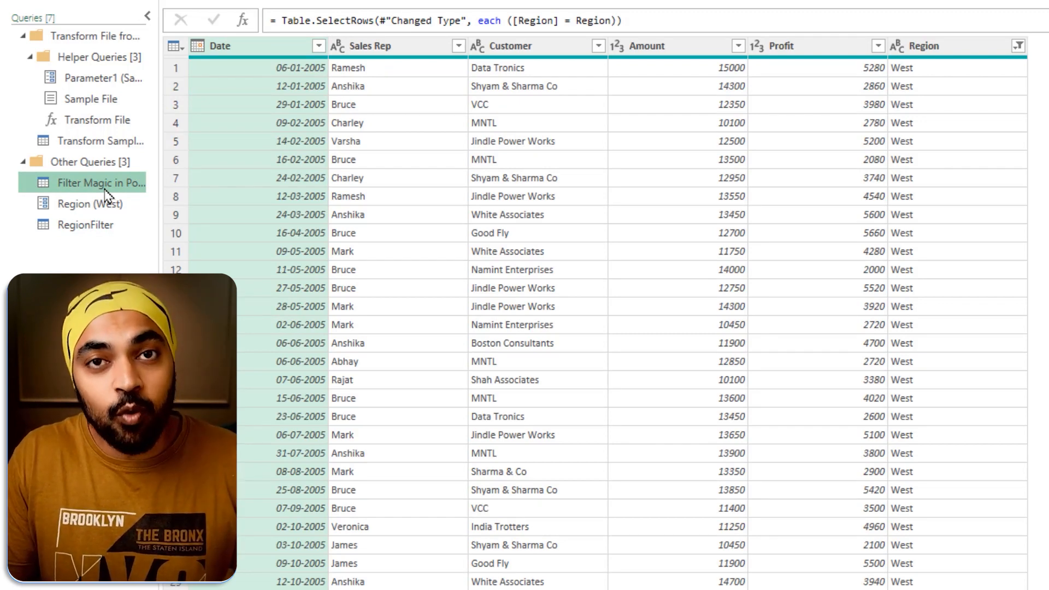
{"action": "left_click", "coordinate": [107, 226]}
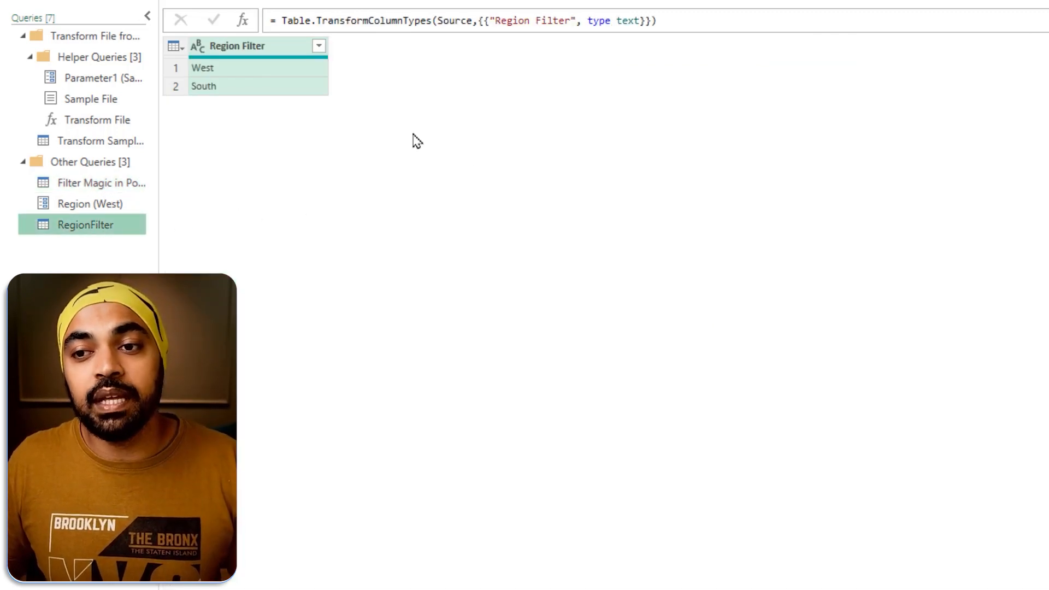
{"action": "left_click", "coordinate": [280, 85]}
{"action": "left_click", "coordinate": [277, 68]}
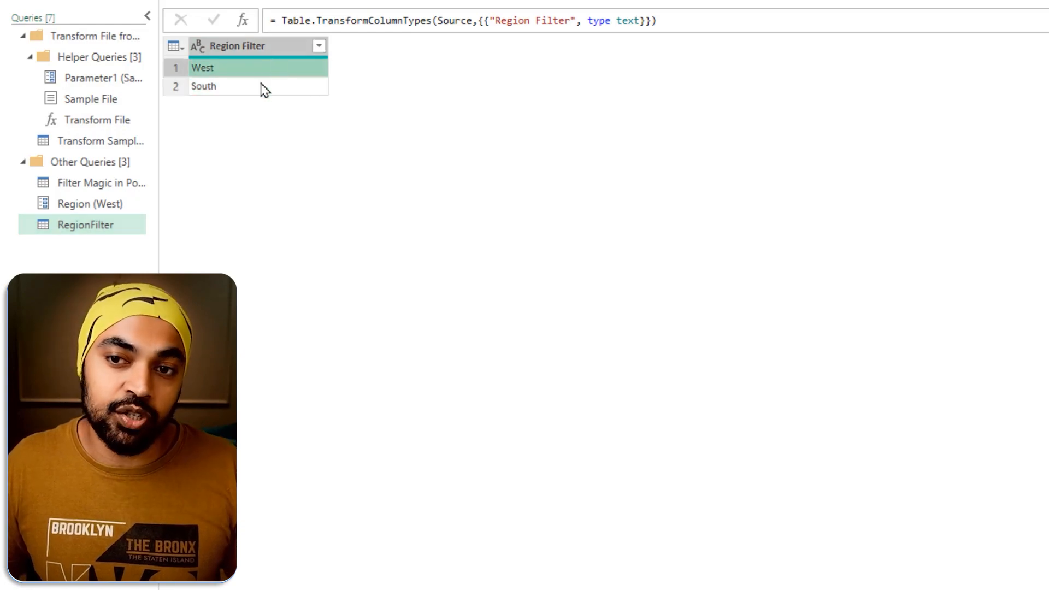
Delete the Filtered Rows2 step from the Filter Magic in Power Query query
{"action": "left_click", "coordinate": [85, 188]}
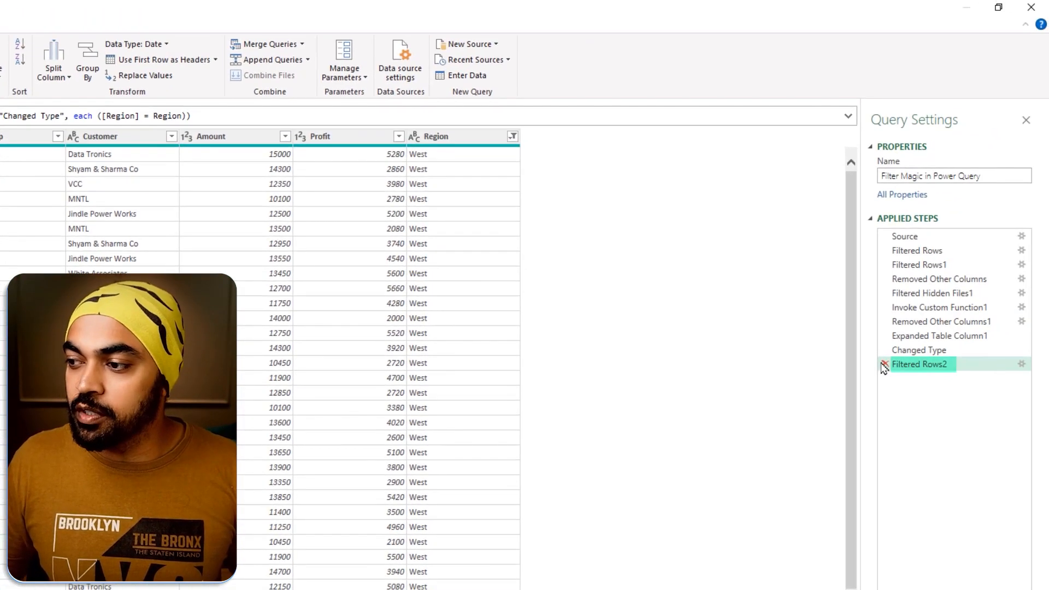
{"action": "left_click", "coordinate": [882, 364]}
{"action": "key", "text": "ctrl+shift+equal"}
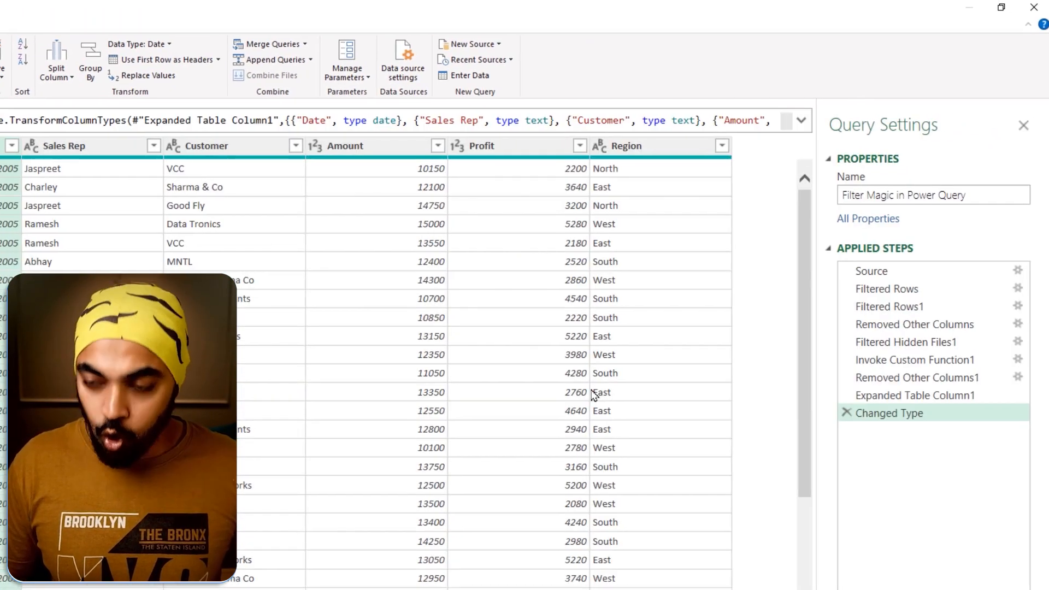
Set up a merge of the current query with RegionFilter, matching the Region column to the Region Filter column
{"action": "left_click", "coordinate": [149, 116]}
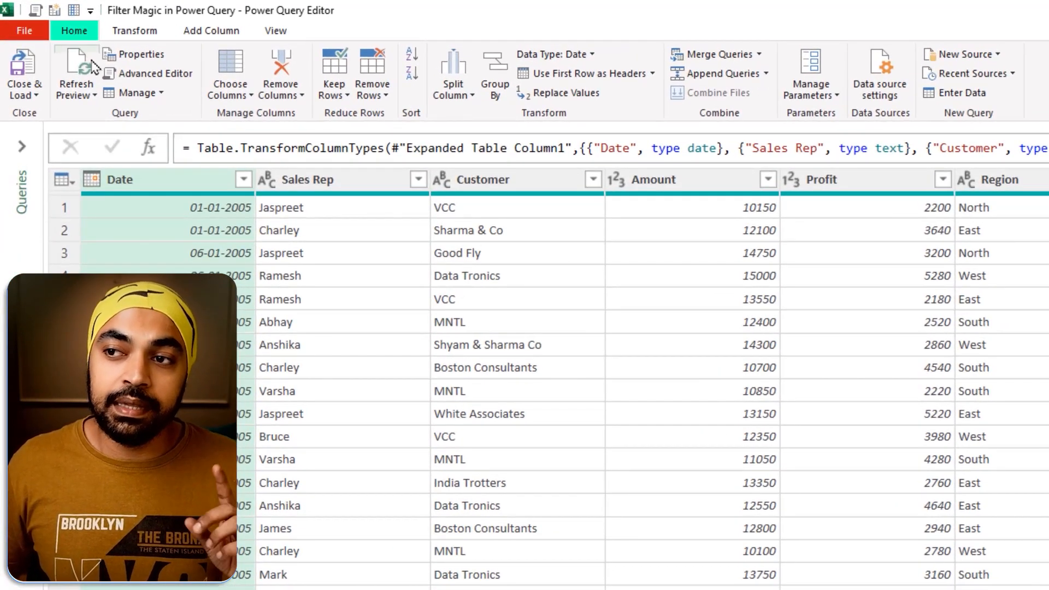
{"action": "left_click", "coordinate": [759, 55]}
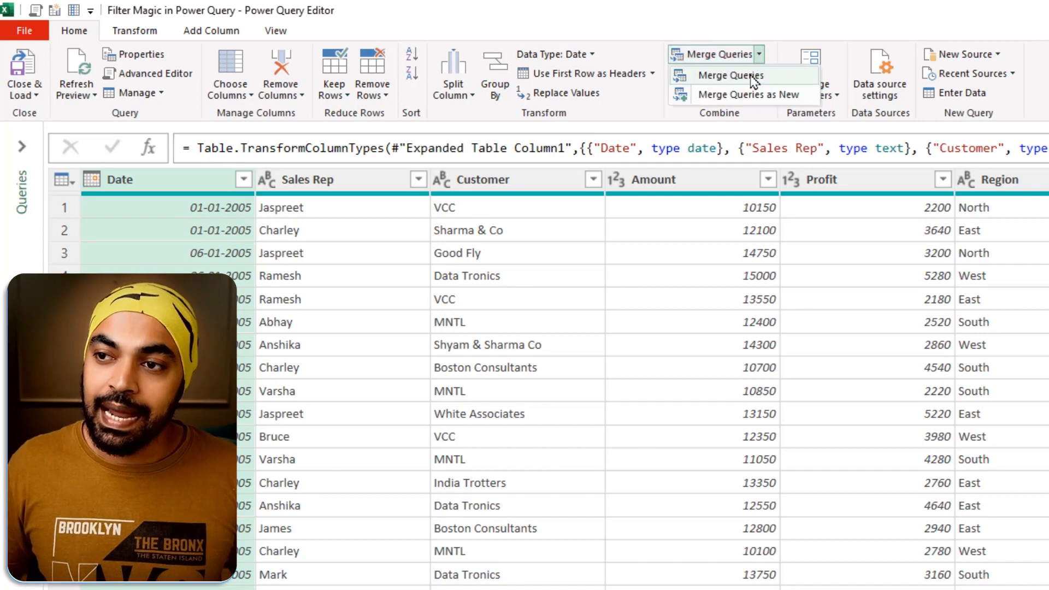
{"action": "left_click", "coordinate": [727, 73]}
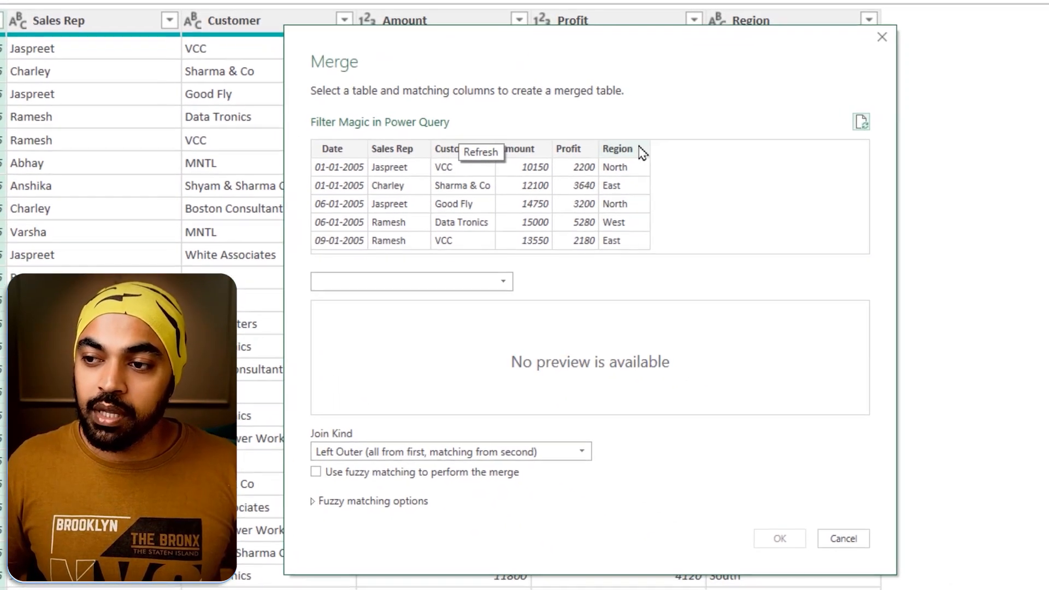
{"action": "left_click", "coordinate": [640, 153]}
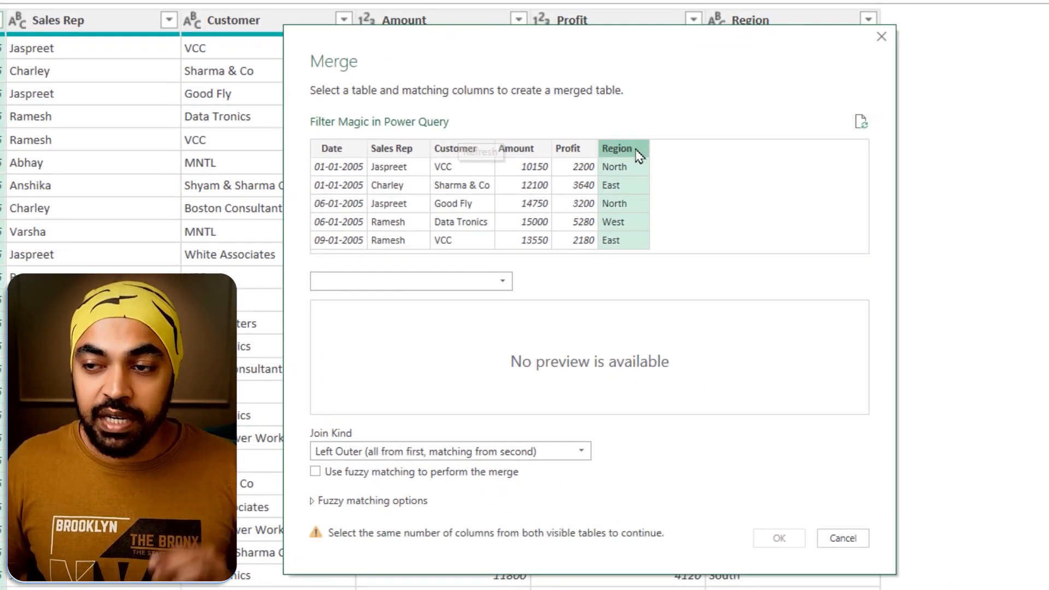
{"action": "left_click", "coordinate": [491, 281]}
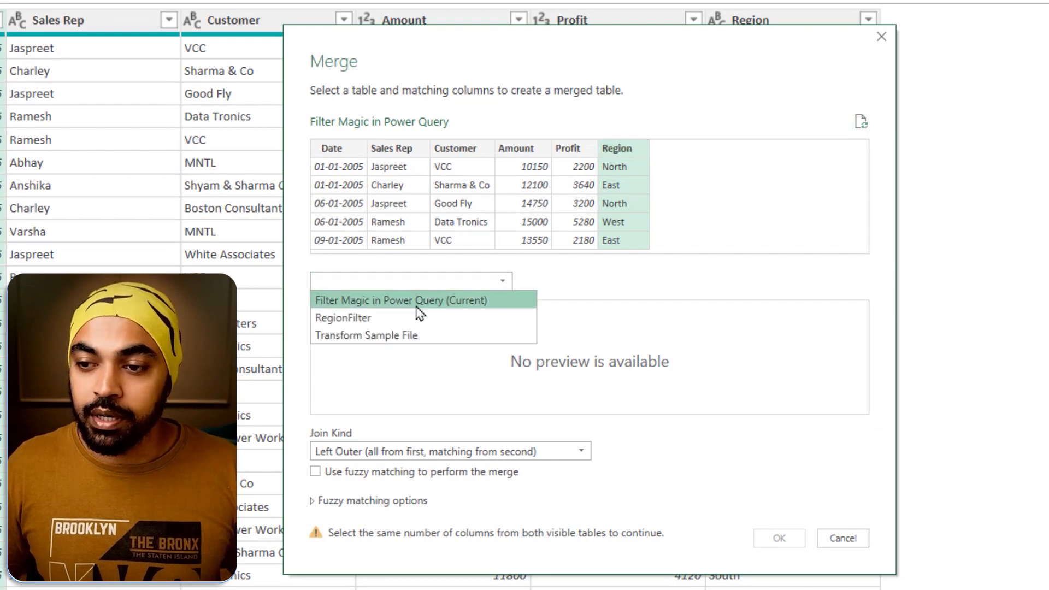
{"action": "left_click", "coordinate": [328, 320]}
{"action": "left_click", "coordinate": [360, 312]}
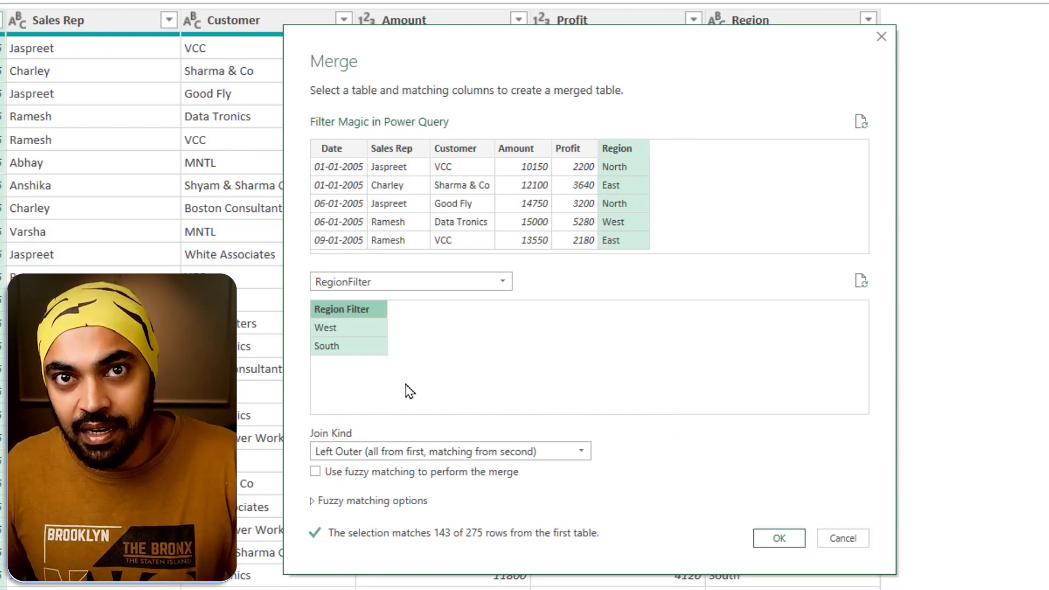
Complete the merge with the join kind Inner (only matching rows) and preview the nested table in the first row's RegionFilter column
{"action": "left_click", "coordinate": [403, 452]}
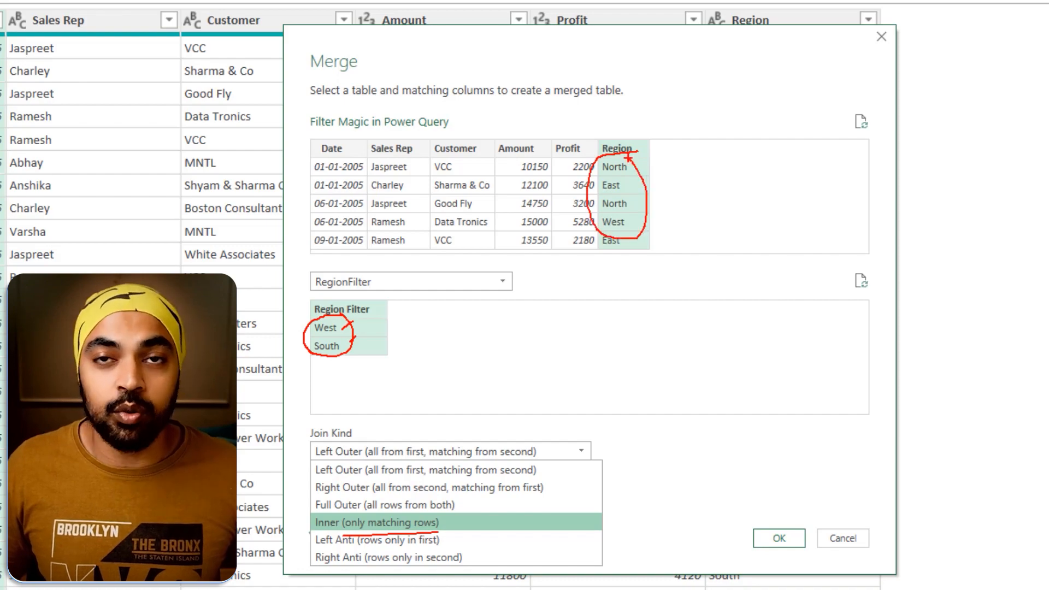
{"action": "left_click", "coordinate": [377, 522]}
{"action": "left_click", "coordinate": [770, 540]}
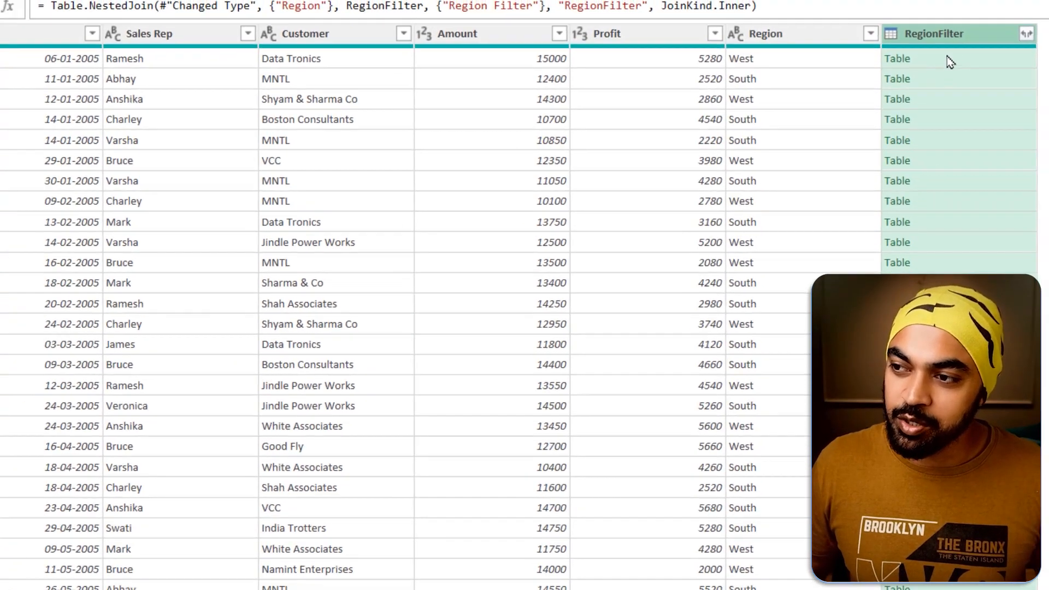
{"action": "left_click", "coordinate": [947, 57]}
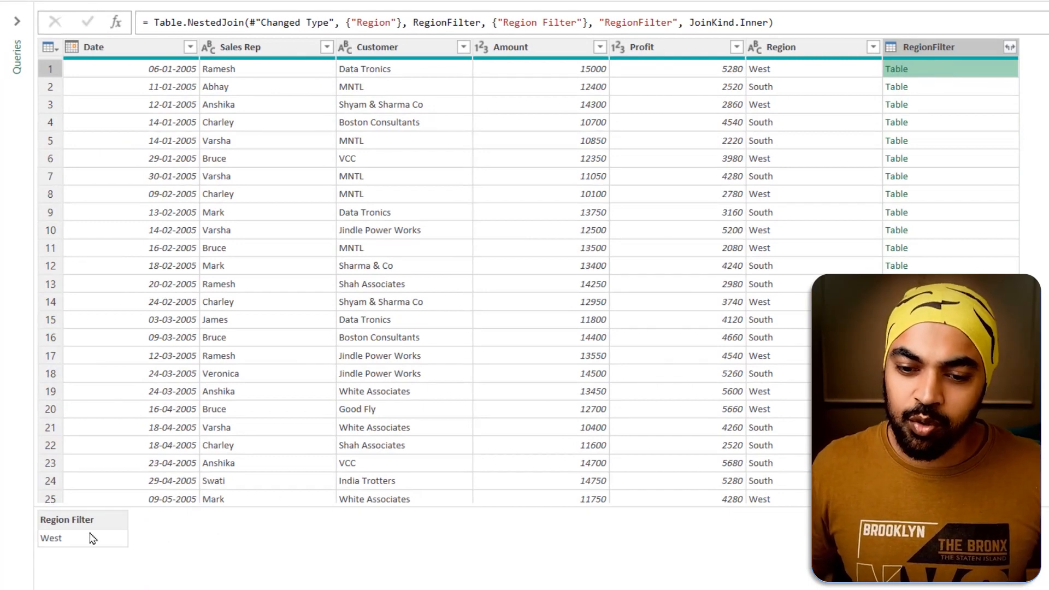
Remove the merged RegionFilter column from the query, then close the editor and load the result to the worksheet
{"action": "left_click_drag", "start_coordinate": [24, 514], "coordinate": [115, 552]}
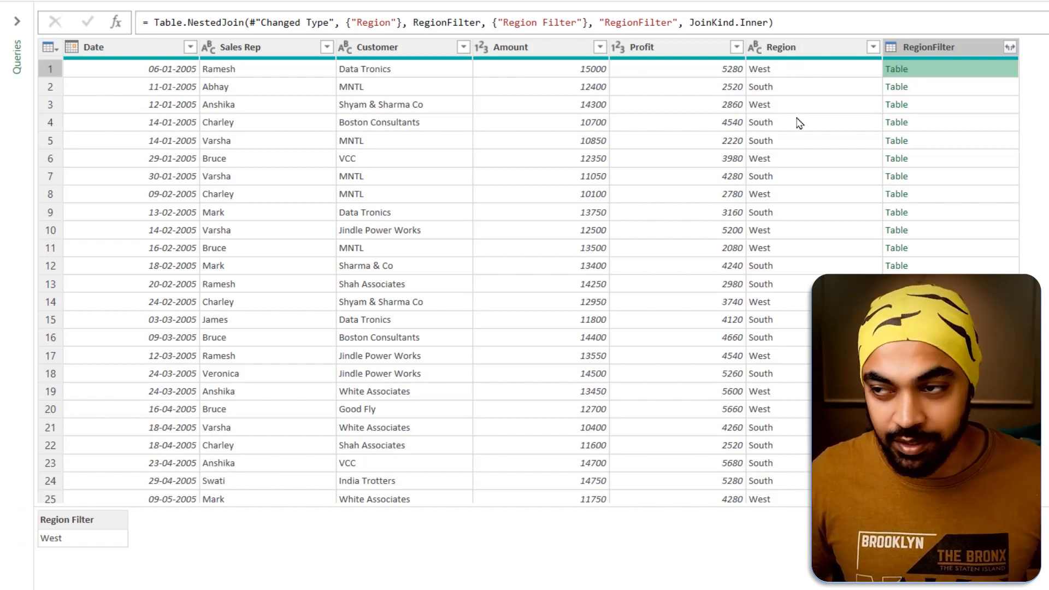
{"action": "left_click", "coordinate": [953, 54]}
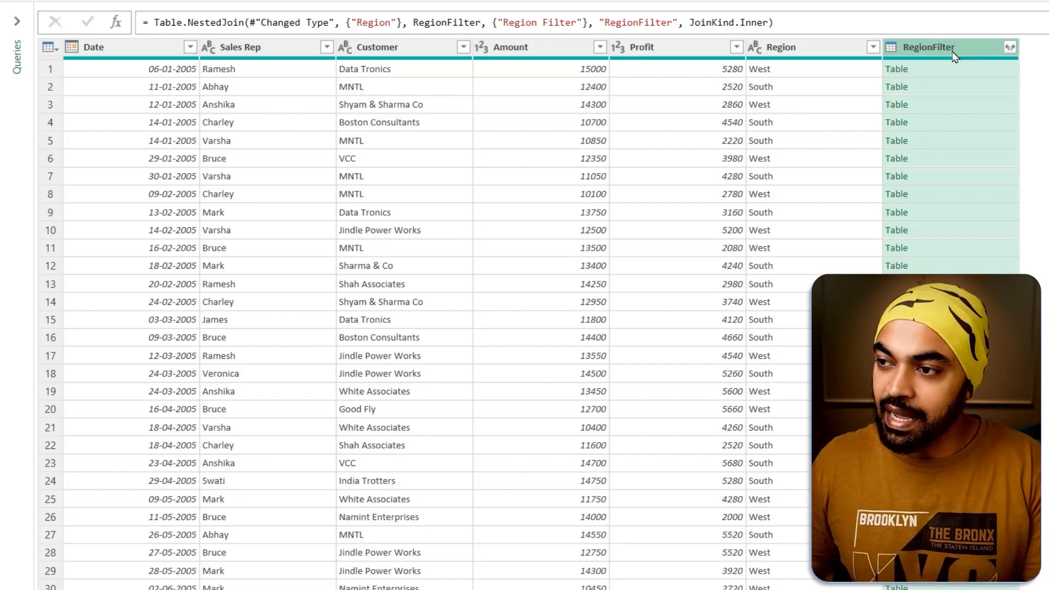
{"action": "key", "text": "Delete"}
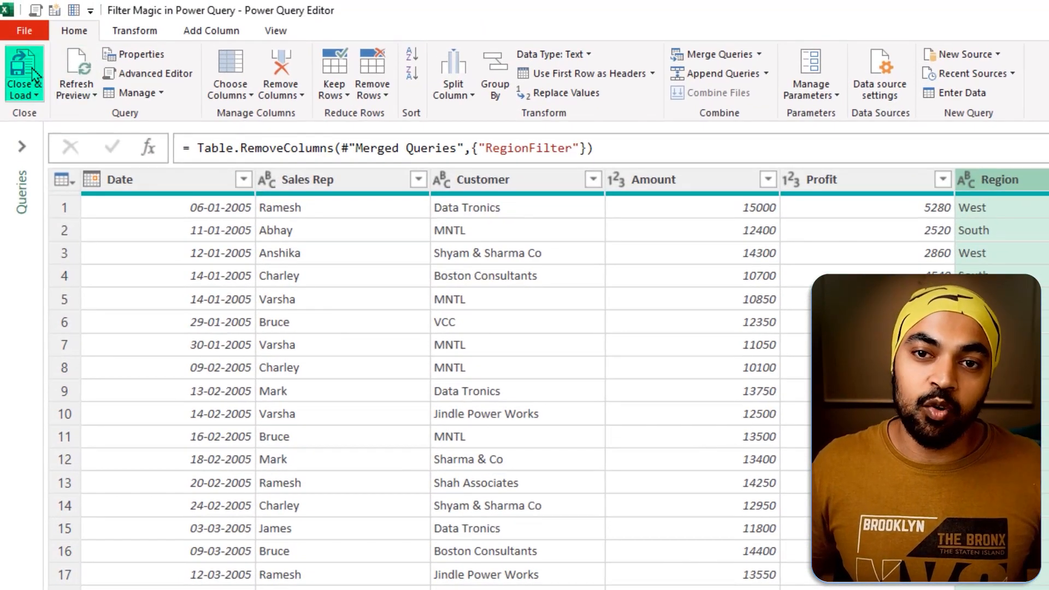
{"action": "left_click", "coordinate": [34, 74]}
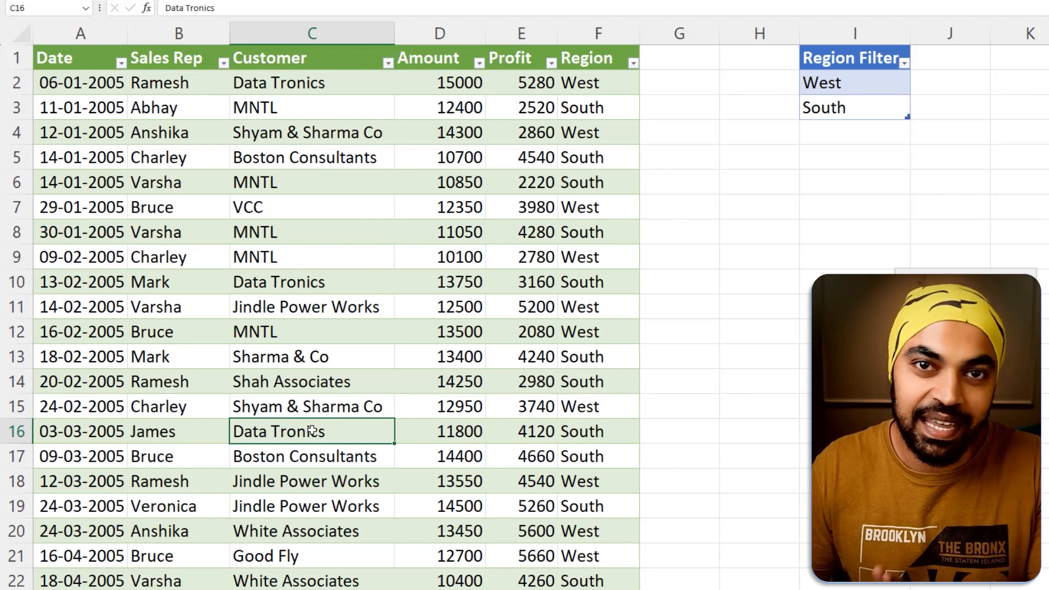
Replace South with East in the second row of the Region Filter table
{"action": "left_click", "coordinate": [856, 78]}
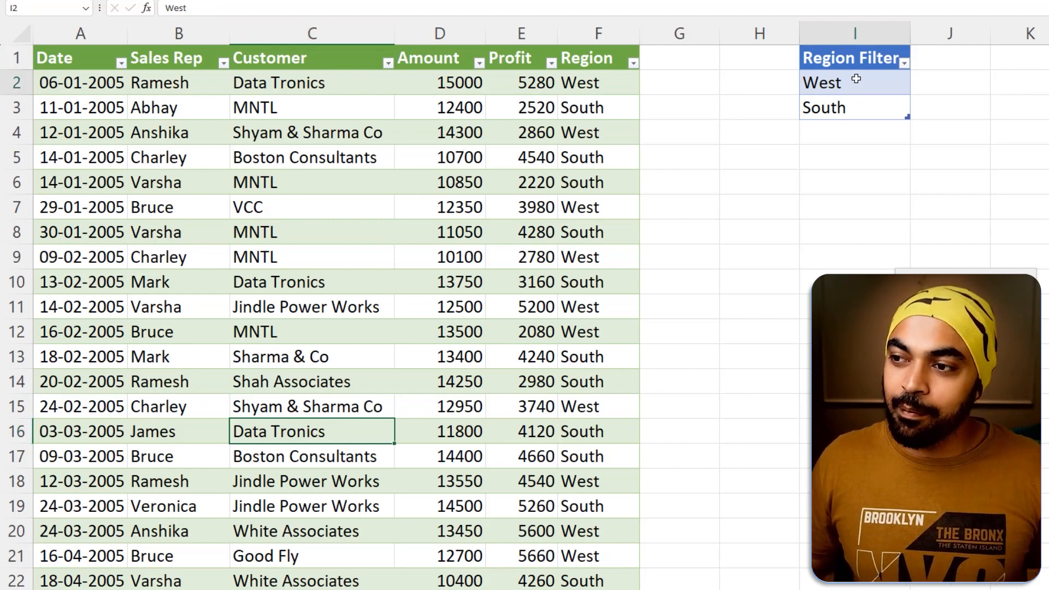
{"action": "left_click", "coordinate": [849, 103]}
{"action": "left_click", "coordinate": [844, 81]}
{"action": "left_click", "coordinate": [845, 101]}
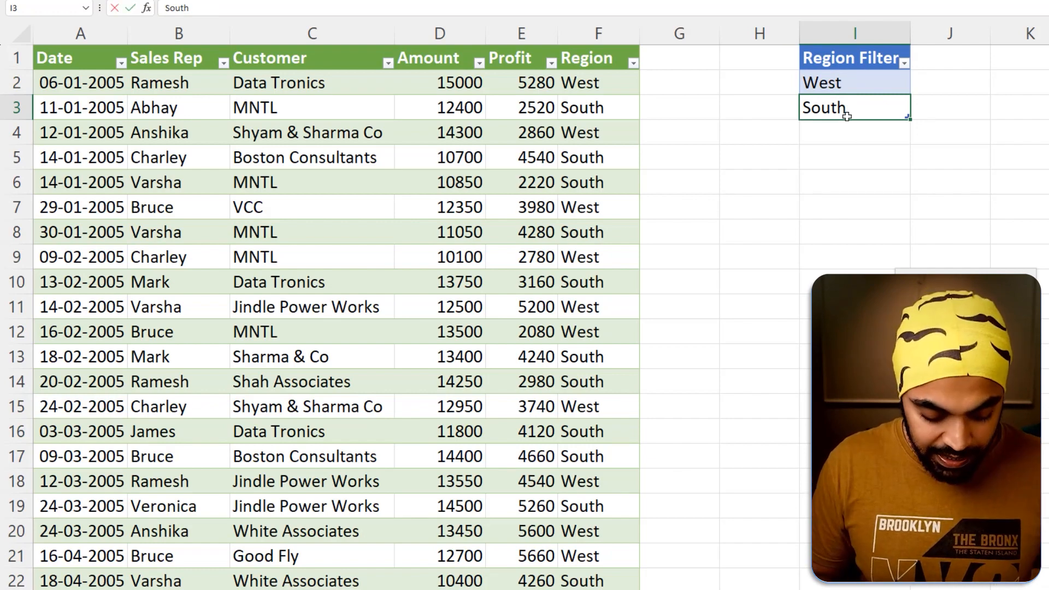
{"action": "type", "text": "East"}
{"action": "key", "text": "Return"}
Refresh the loaded sales table and compare its Region column with the values in the Region Filter table
{"action": "right_click", "coordinate": [445, 180]}
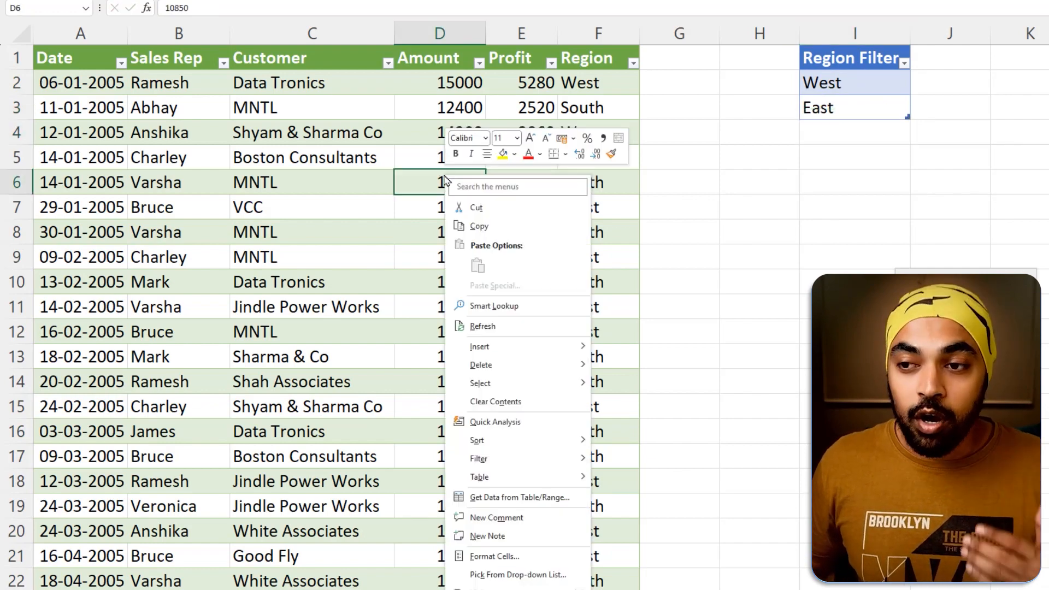
{"action": "left_click", "coordinate": [475, 327]}
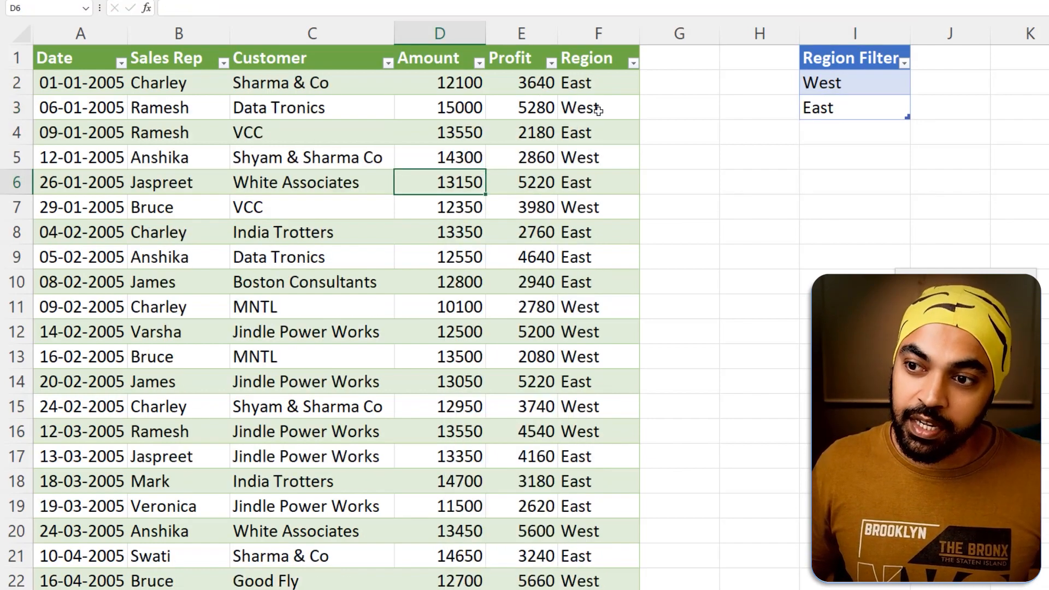
{"action": "left_click_drag", "start_coordinate": [599, 84], "coordinate": [592, 182]}
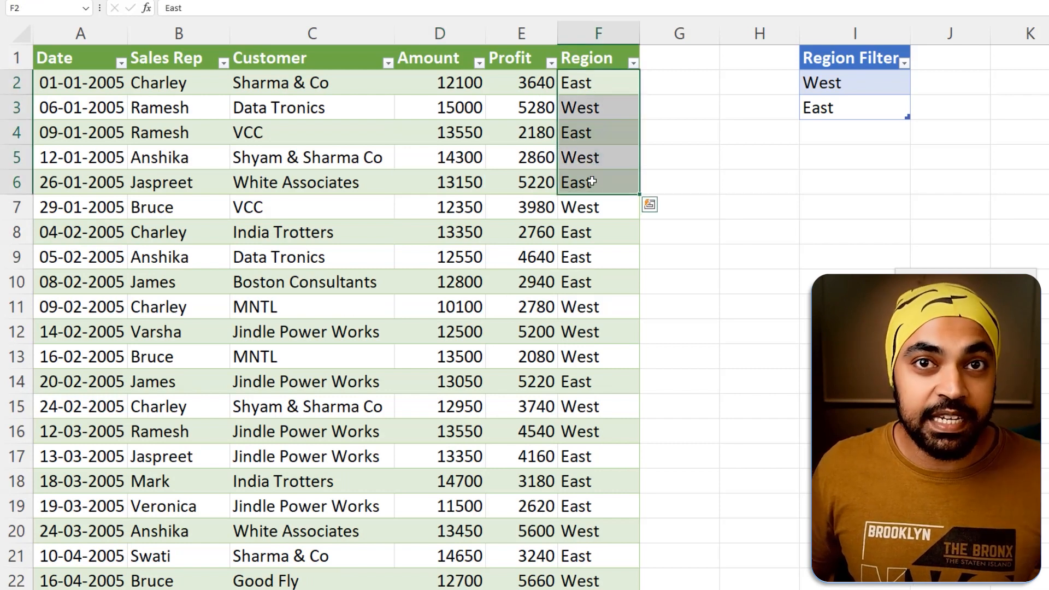
{"action": "left_click", "coordinate": [844, 90]}
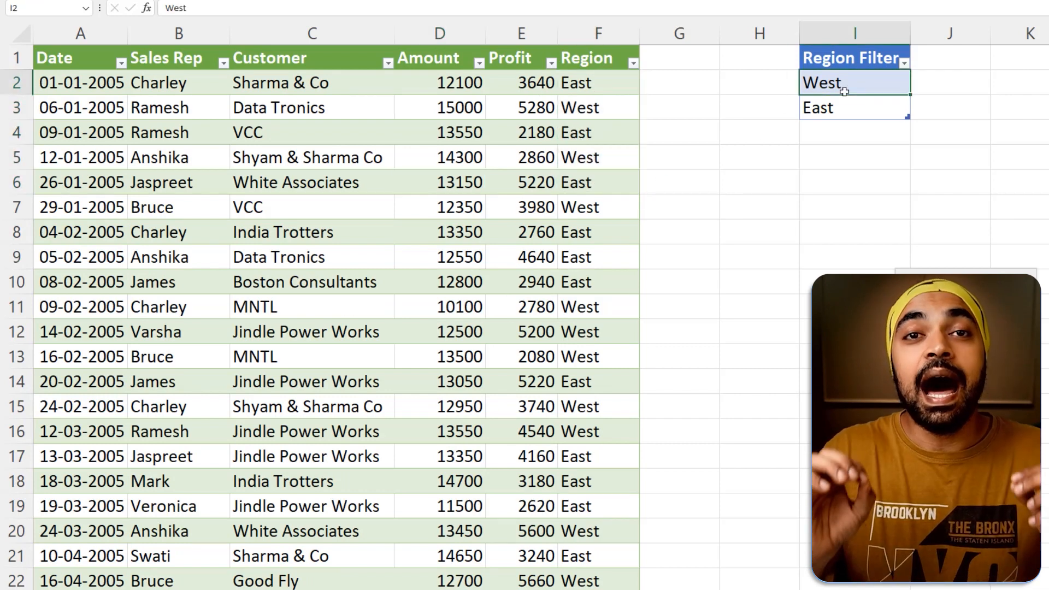